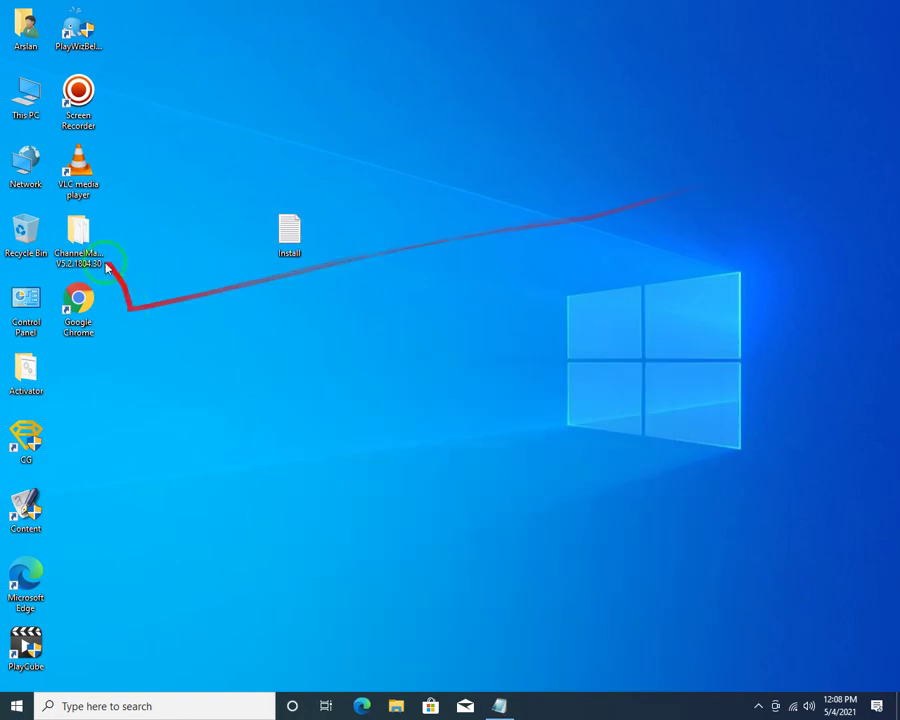
Open the ChannelMagick V5.2.1804.30 folder on the desktop to list its eight setup files.
{"action": "double_click", "coordinate": [80, 240]}
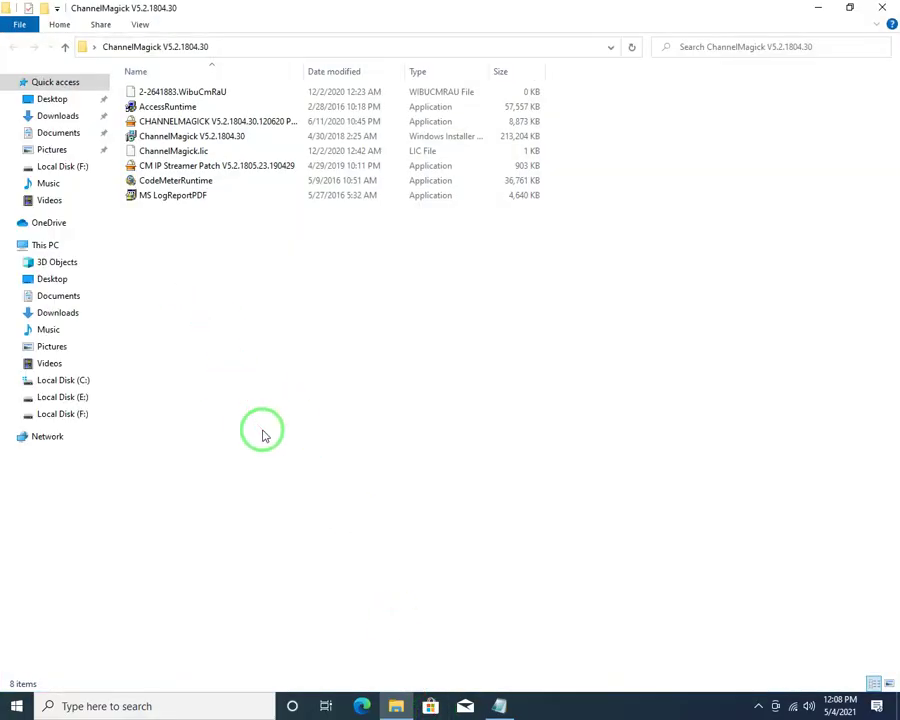
Run AccessRuntime and install Access Runtime 2007 with the license accepted, closing the completion message.
{"action": "left_click_drag", "start_coordinate": [167, 106], "coordinate": [360, 290]}
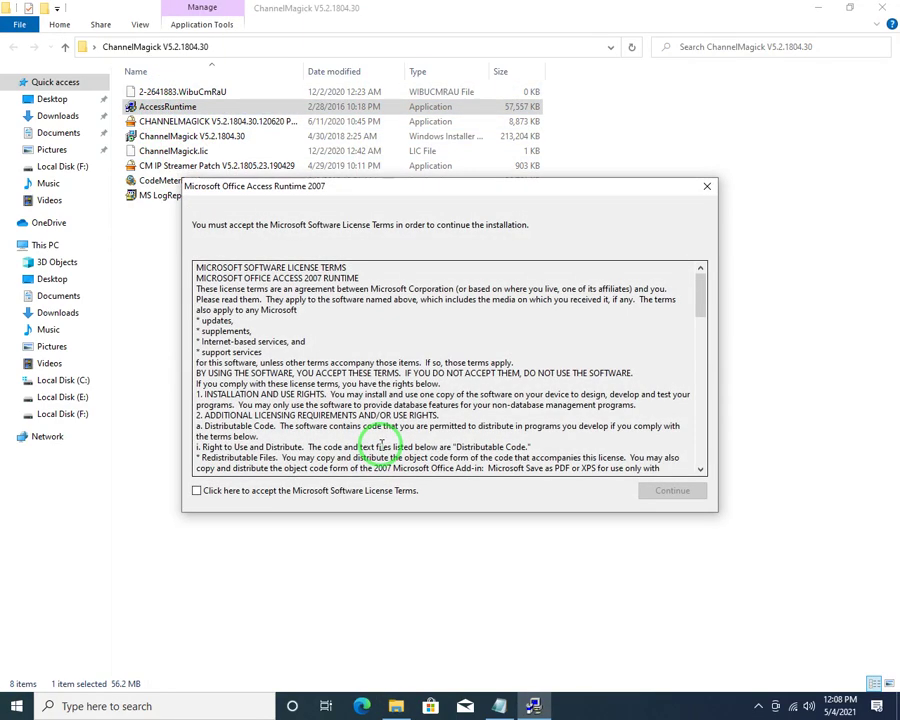
{"action": "left_click", "coordinate": [258, 490]}
{"action": "left_click", "coordinate": [686, 490]}
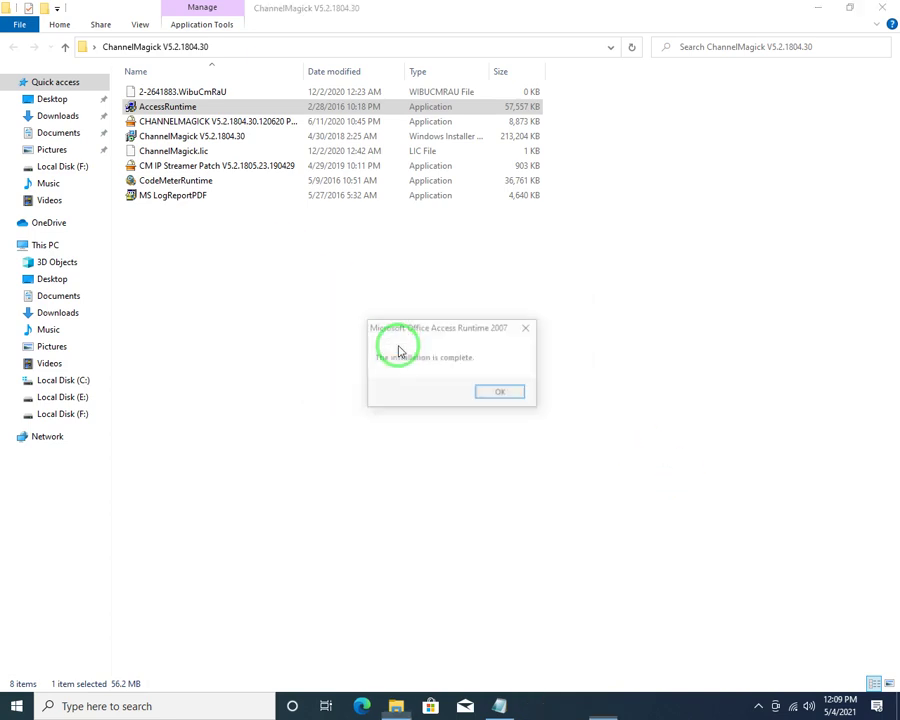
{"action": "left_click", "coordinate": [488, 392]}
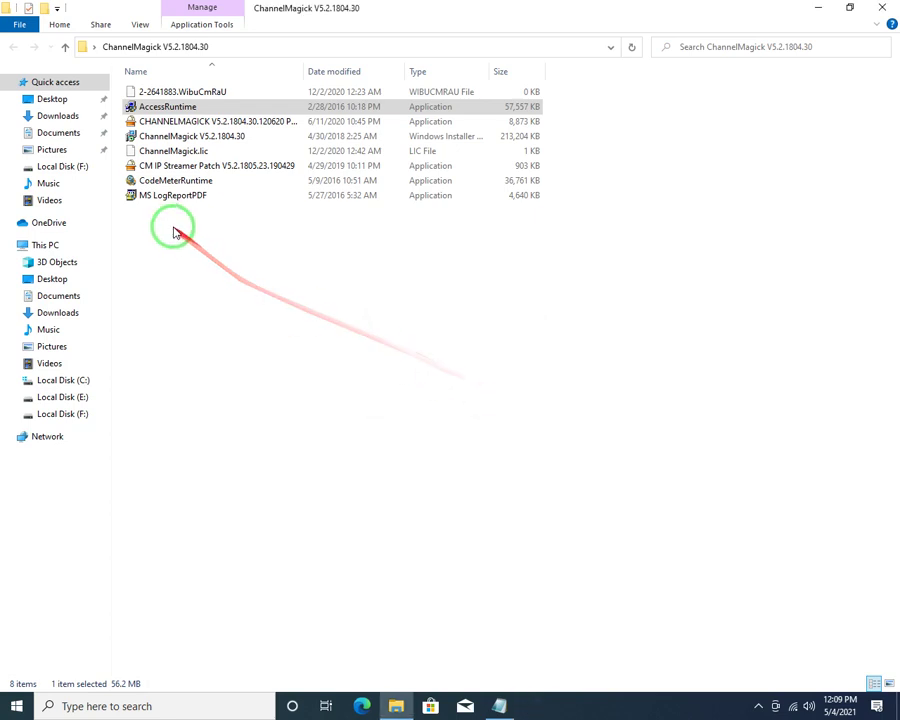
Install CodeMeter Runtime Kit v6.20 from CodeMeterRuntime, accepting the EULA and keeping 'Install for all users'.
{"action": "double_click", "coordinate": [175, 181]}
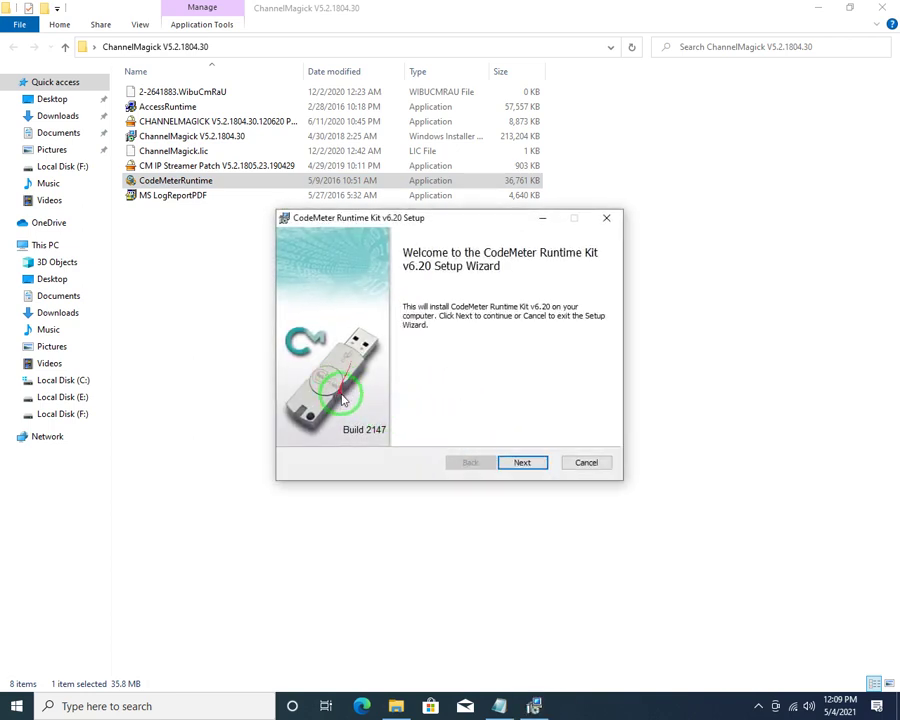
{"action": "left_click", "coordinate": [520, 462]}
{"action": "left_click", "coordinate": [405, 430]}
{"action": "left_click", "coordinate": [520, 462]}
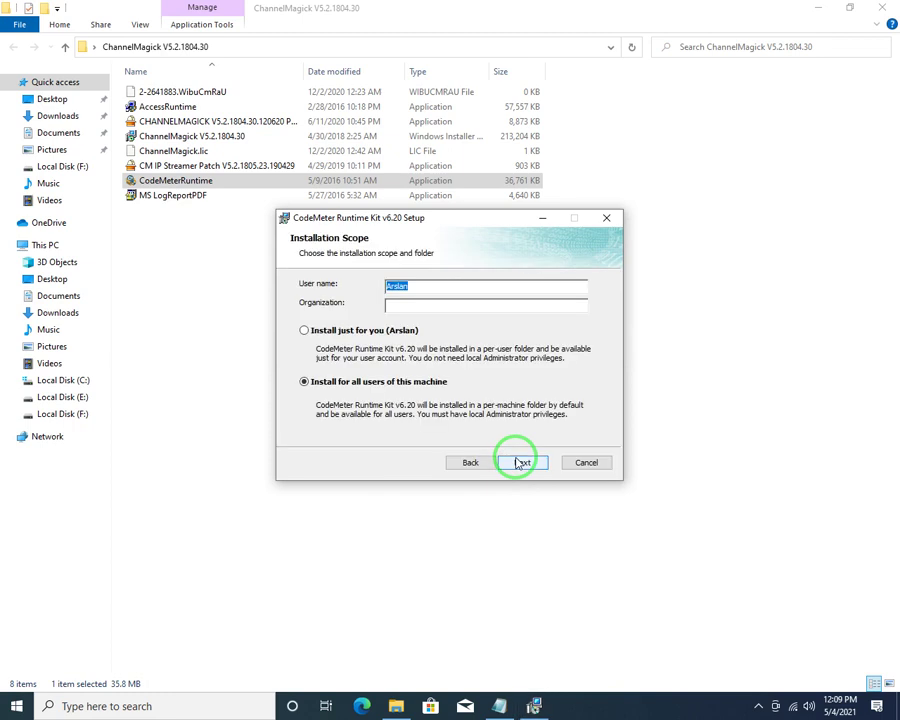
{"action": "left_click", "coordinate": [520, 462]}
{"action": "left_click", "coordinate": [518, 461]}
{"action": "left_click", "coordinate": [518, 461]}
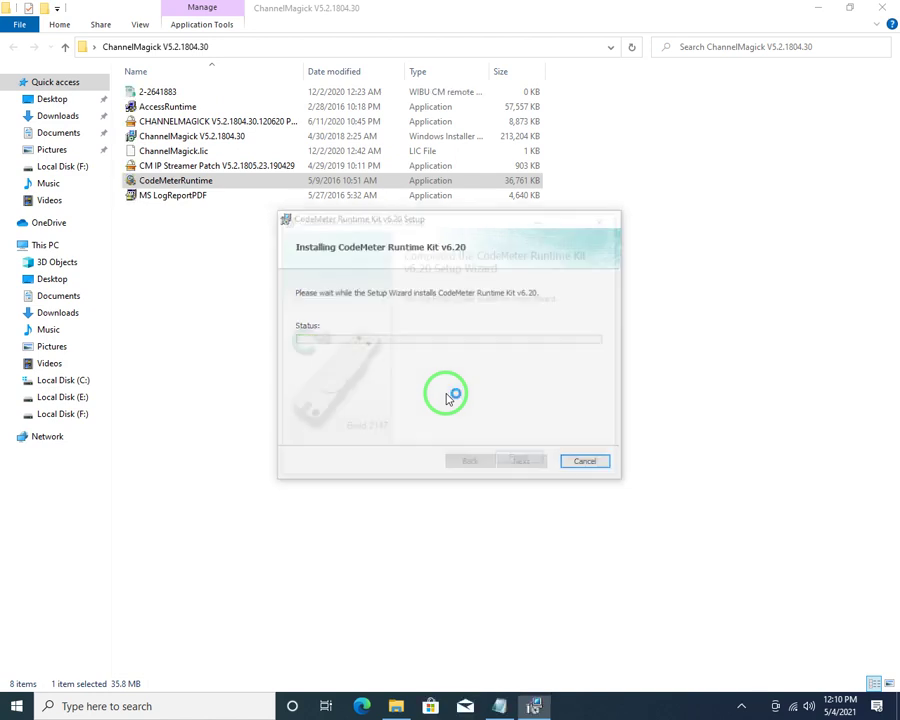
{"action": "left_click", "coordinate": [521, 460]}
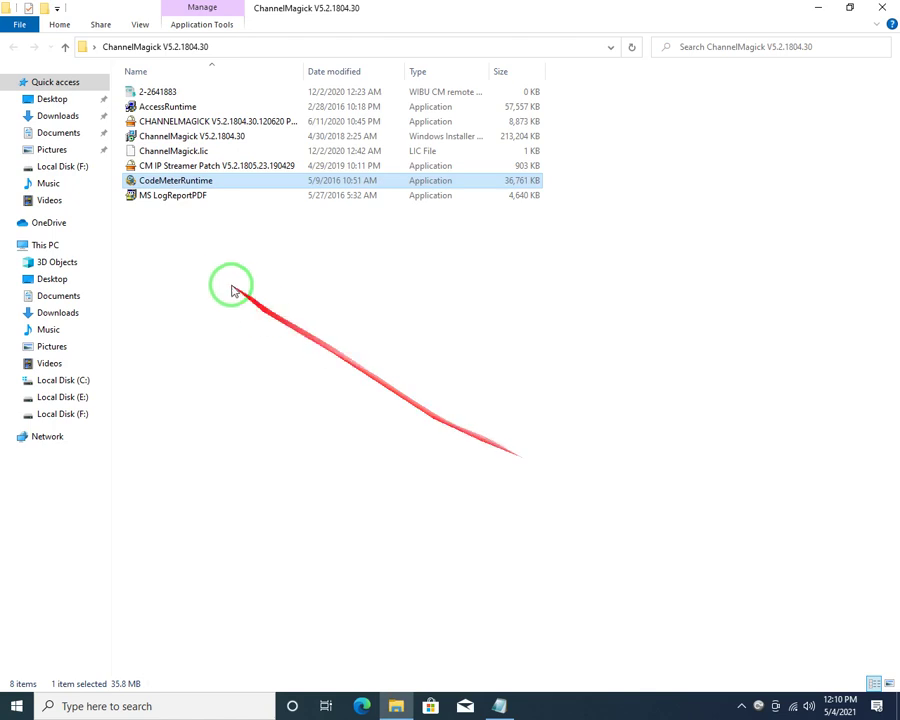
Install the ReportViewer 2010 Redistributable from MS LogReportPDF with its license terms accepted.
{"action": "left_click", "coordinate": [195, 197]}
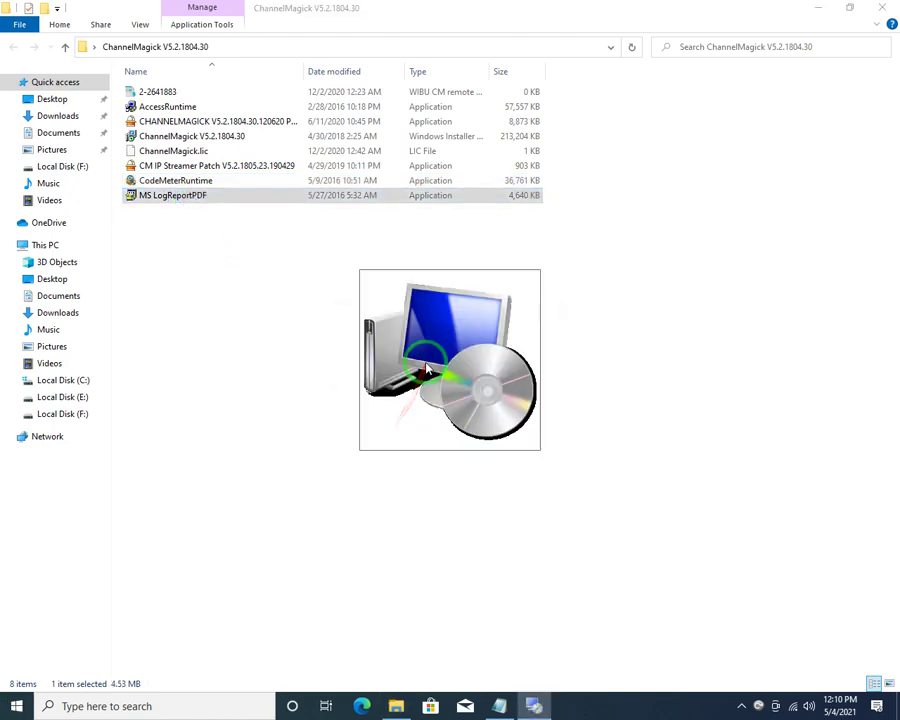
{"action": "left_click", "coordinate": [527, 506]}
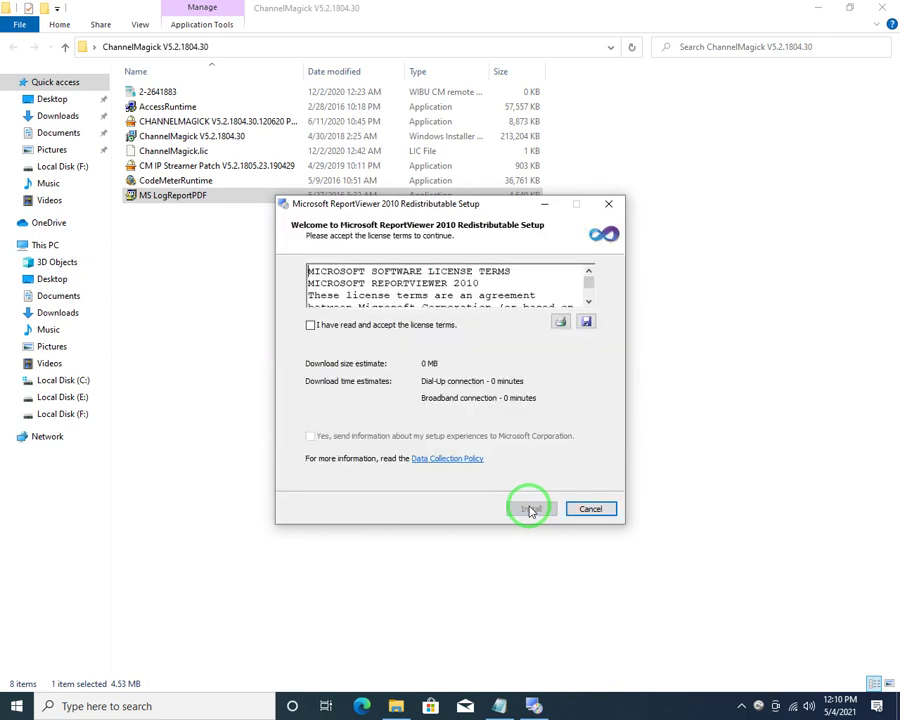
{"action": "left_click", "coordinate": [380, 325]}
{"action": "left_click", "coordinate": [527, 517]}
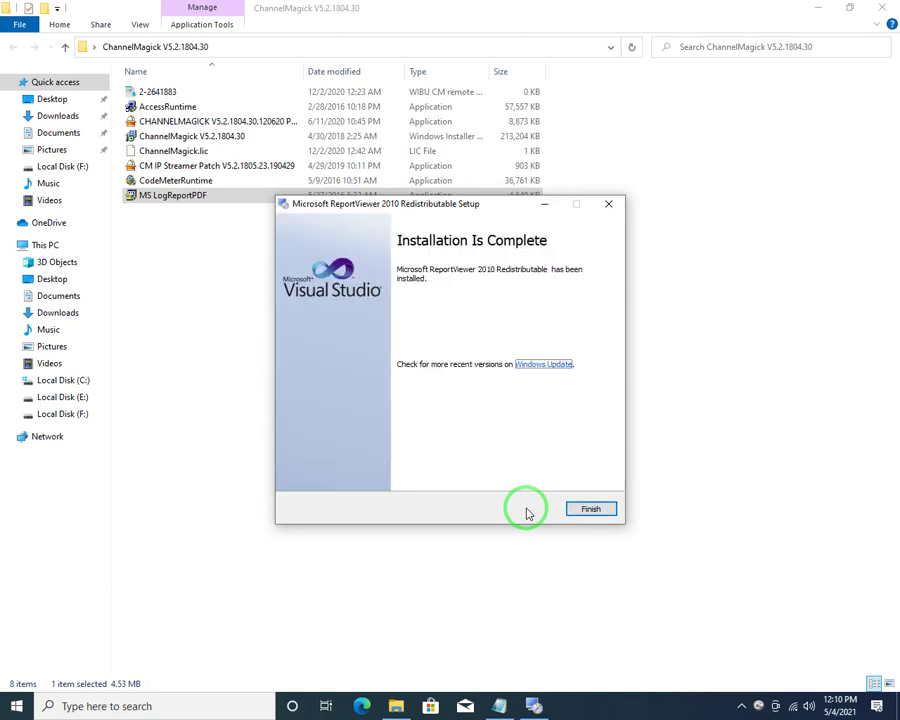
{"action": "left_click", "coordinate": [583, 508]}
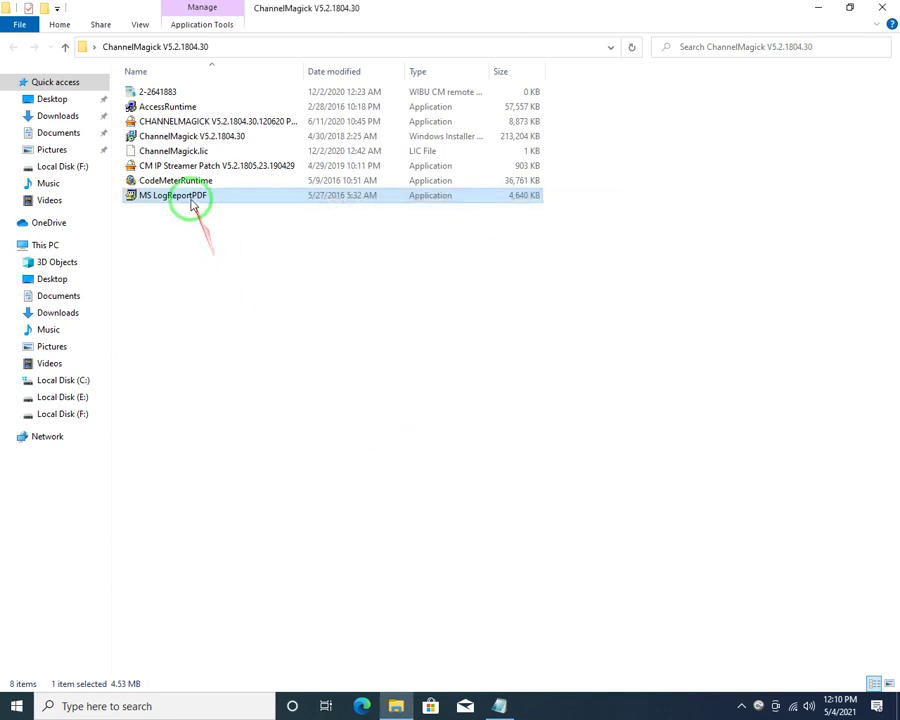
{"action": "double_click", "coordinate": [186, 137]}
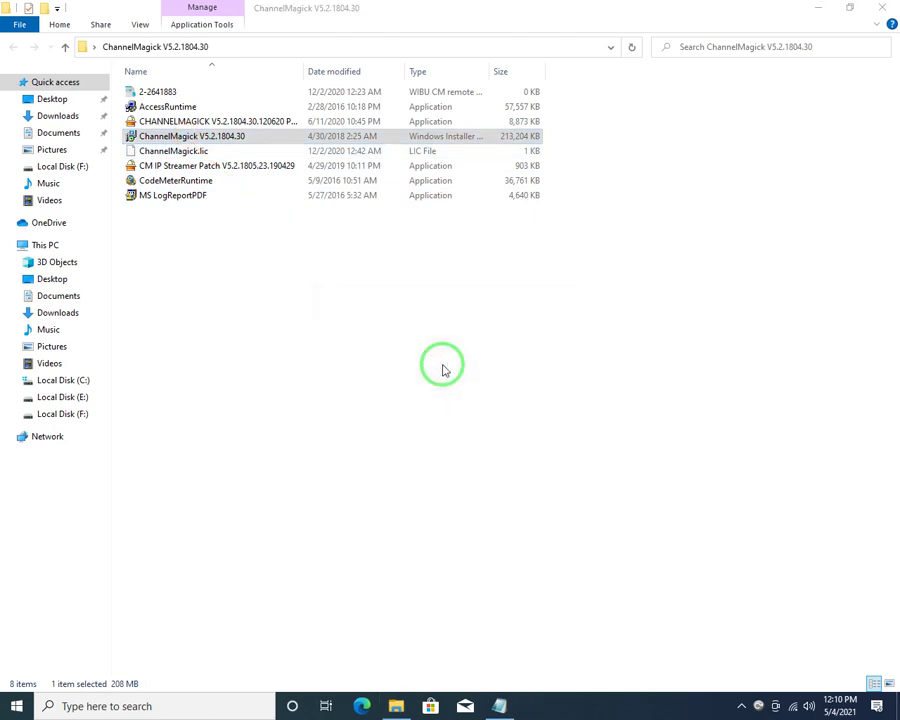
Install ChannelMagick V5.2 to the default destination, accepting the license and not launching it afterwards.
{"action": "left_click", "coordinate": [518, 461]}
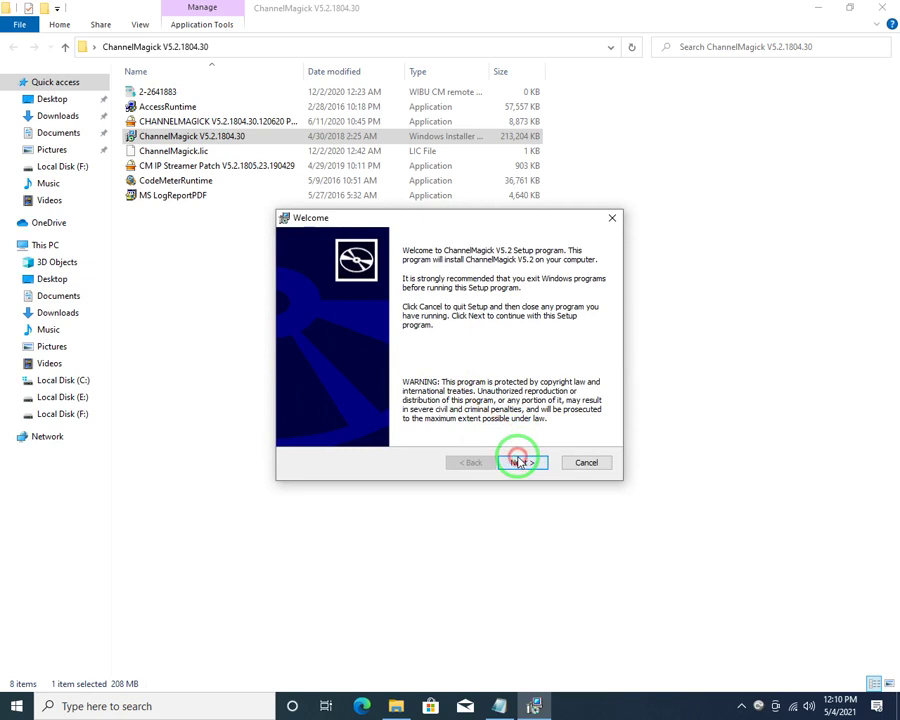
{"action": "left_click", "coordinate": [424, 418]}
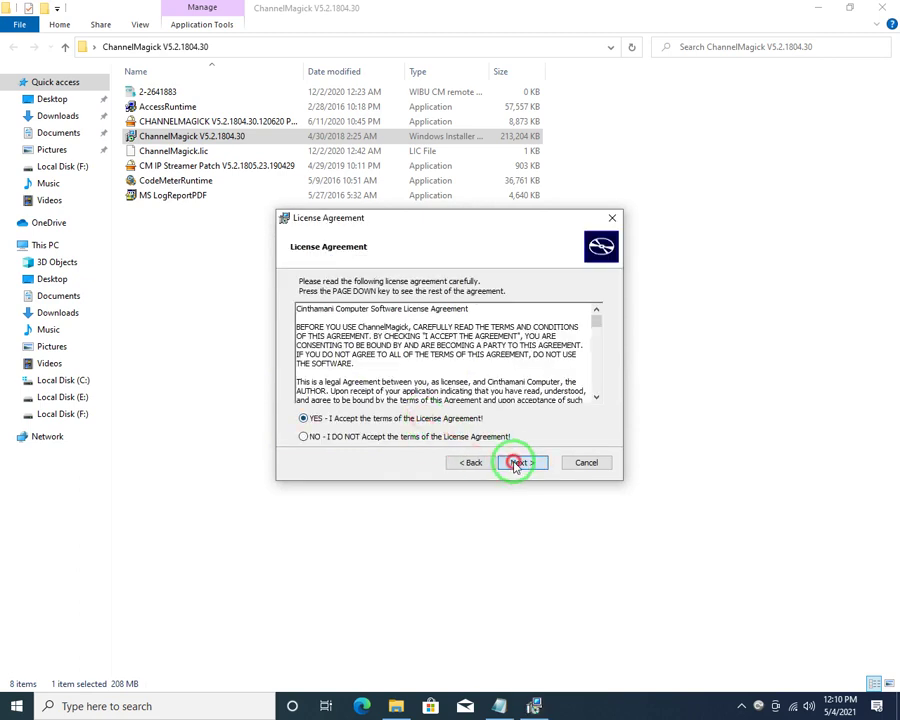
{"action": "left_click", "coordinate": [516, 462]}
{"action": "left_click", "coordinate": [516, 463]}
{"action": "left_click", "coordinate": [516, 463]}
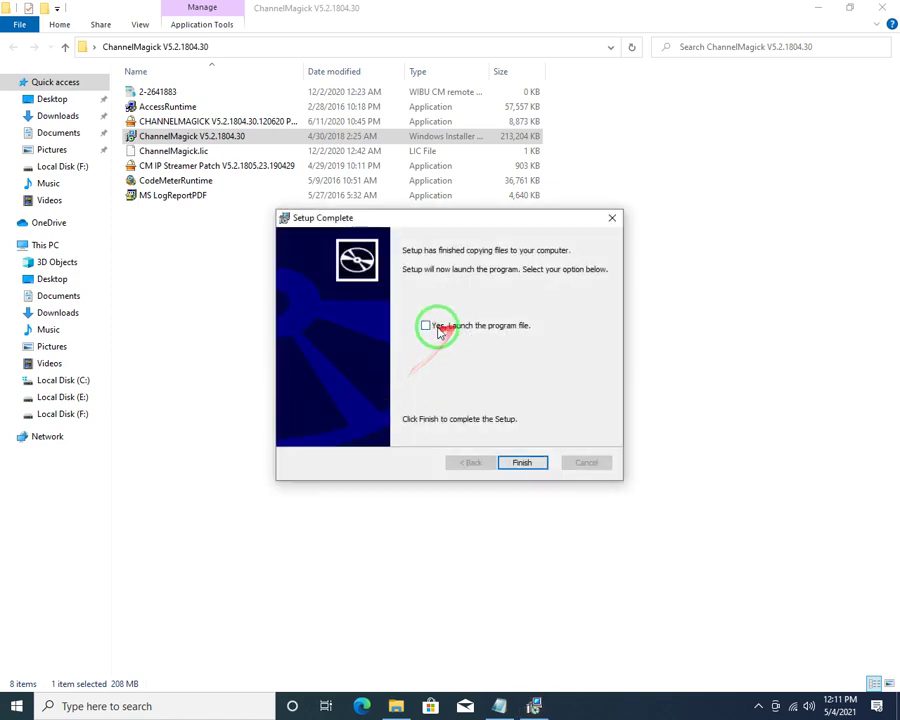
{"action": "left_click", "coordinate": [520, 462]}
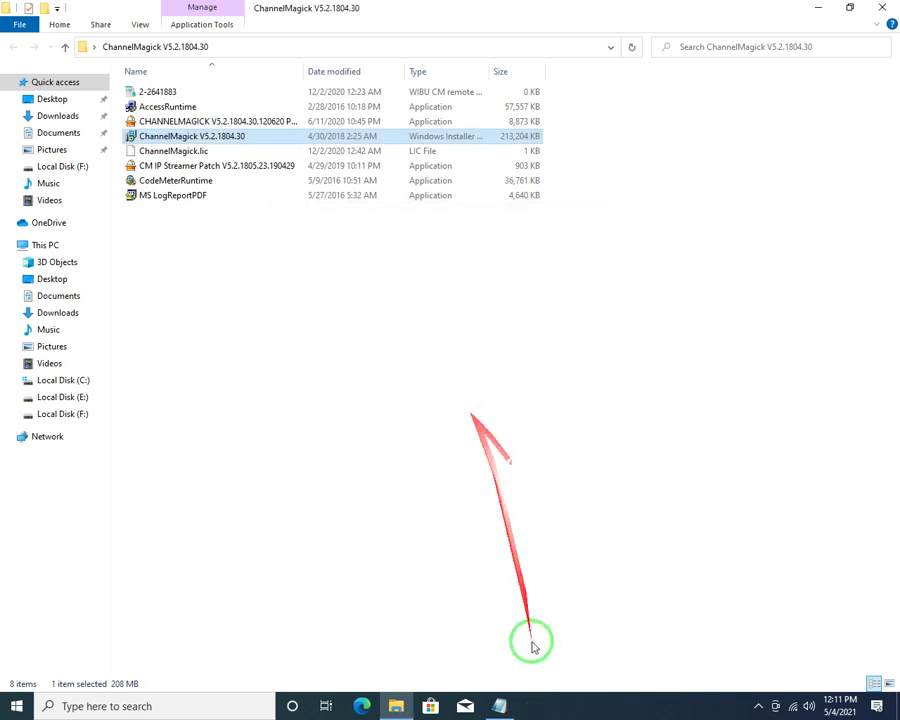
Add the line 'MUST NORE WIBU UPDATE' below the version in the Install notes, then minimize Notepad.
{"action": "left_click", "coordinate": [499, 706]}
{"action": "key", "text": "Return"}
{"action": "key", "text": "Return"}
{"action": "type", "text": "M"}
{"action": "key", "text": "BackSpace"}
{"action": "type", "text": "MUST "}
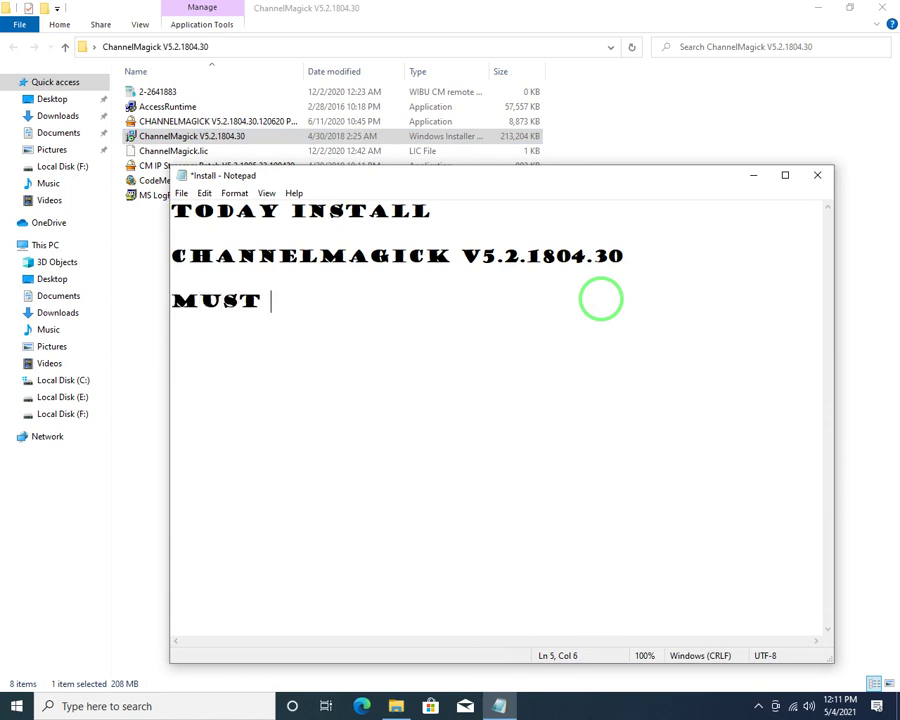
{"action": "type", "text": "NORE WIBU UPDATE"}
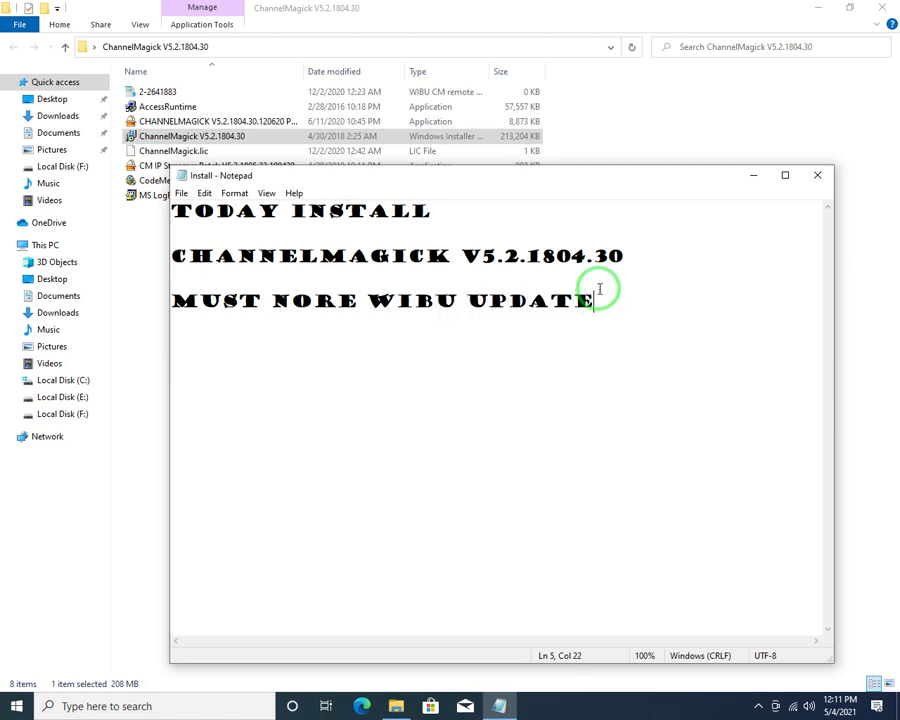
{"action": "left_click", "coordinate": [757, 176]}
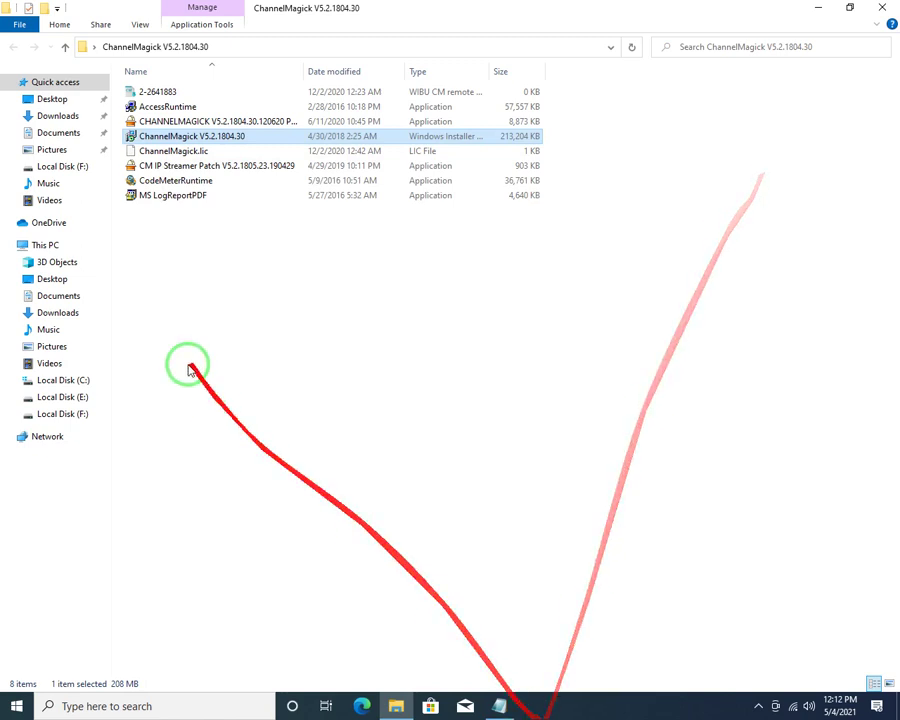
Open the 2-2641883 license file in CodeMeter, dismiss its error, and restore the Control Center.
{"action": "right_click", "coordinate": [164, 96]}
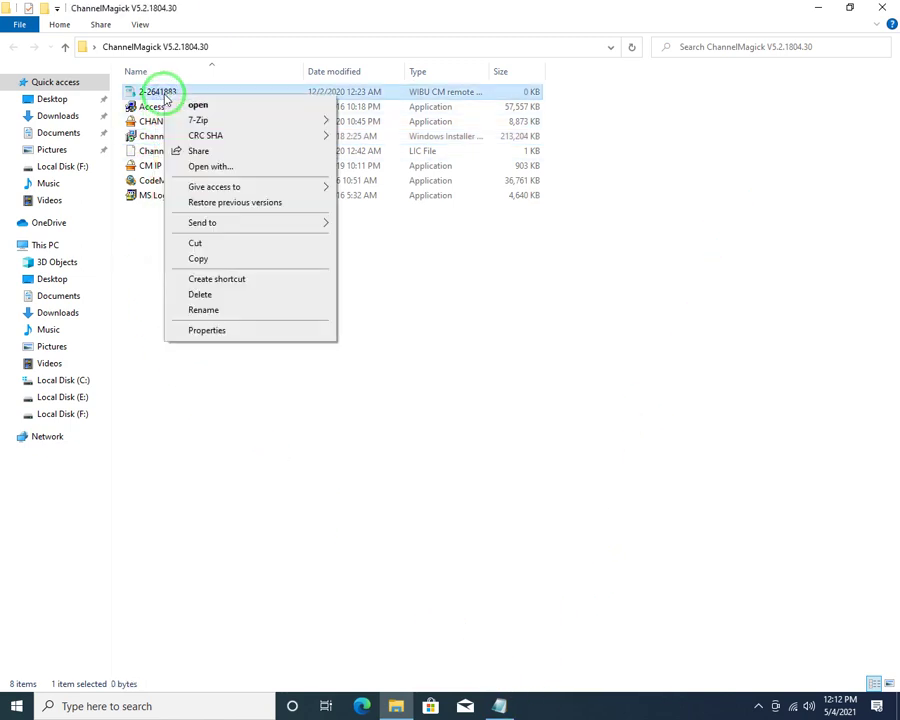
{"action": "left_click", "coordinate": [176, 104]}
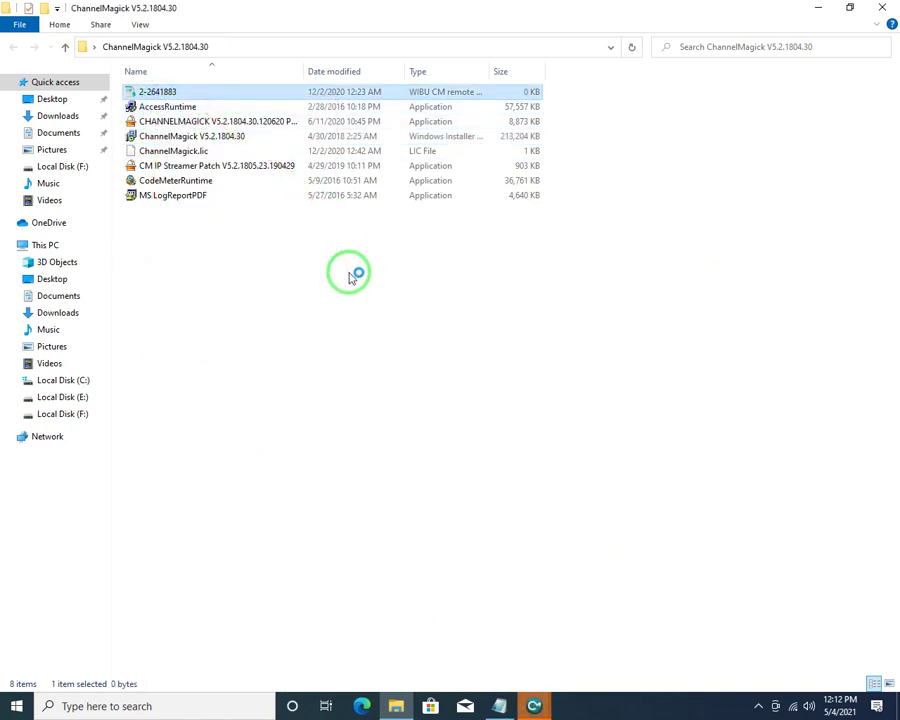
{"action": "mouse_move", "coordinate": [534, 704]}
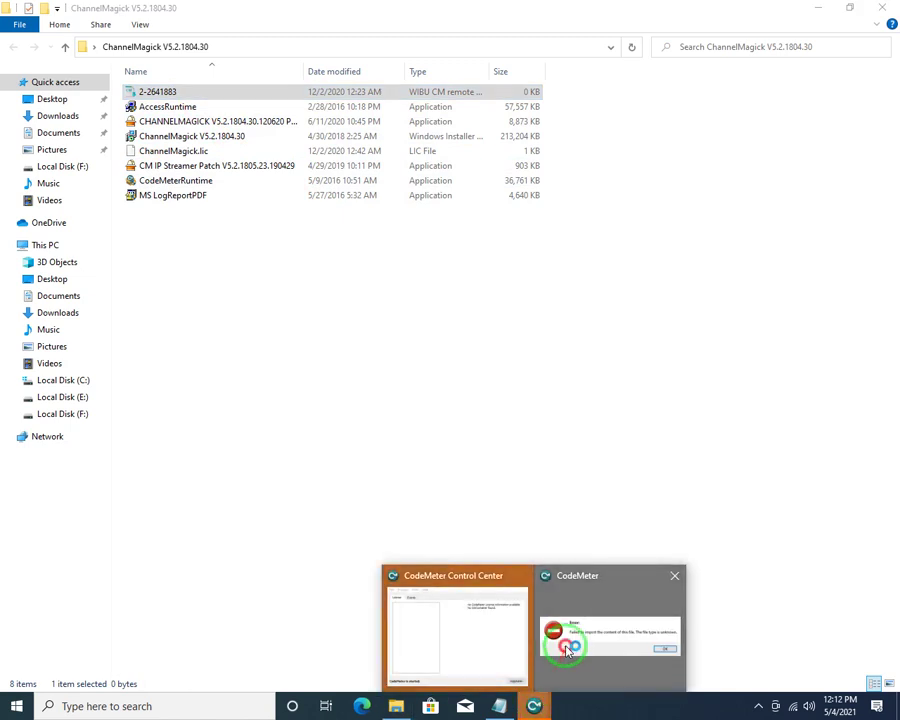
{"action": "left_click", "coordinate": [567, 648]}
{"action": "left_click", "coordinate": [566, 375]}
{"action": "left_click", "coordinate": [534, 706]}
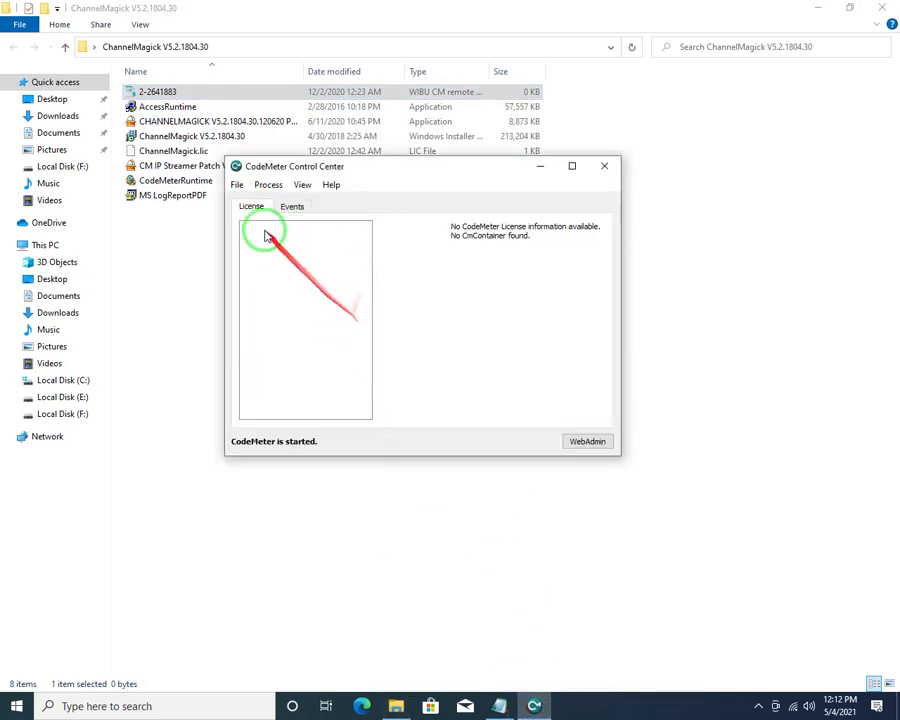
Import 2-2641883 from the ChannelMagick folder via Control Center, dismissing the unknown-file-type failure.
{"action": "left_click", "coordinate": [245, 190]}
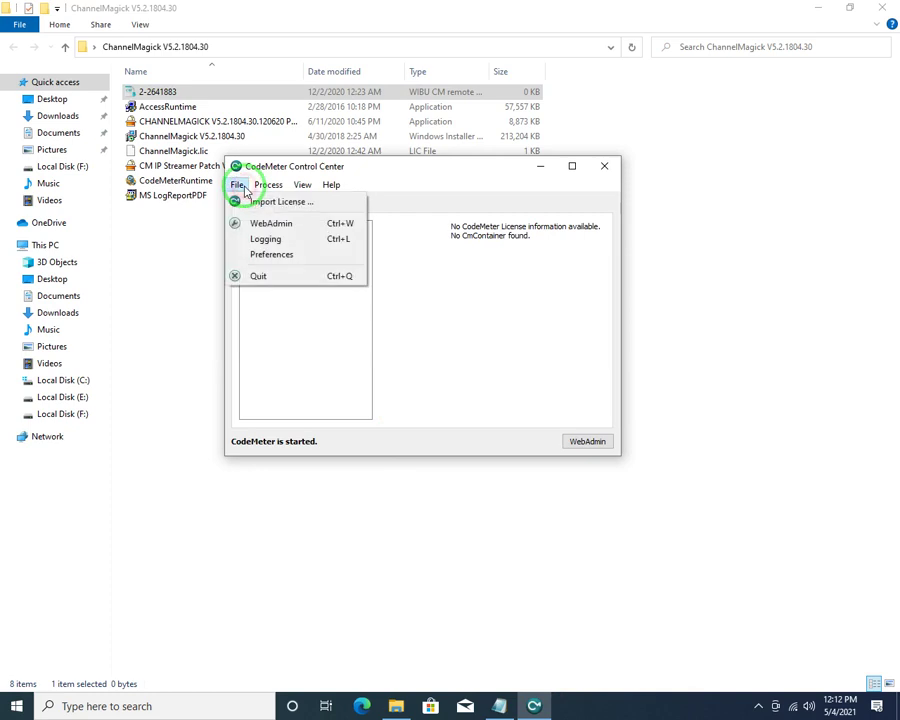
{"action": "left_click", "coordinate": [250, 207]}
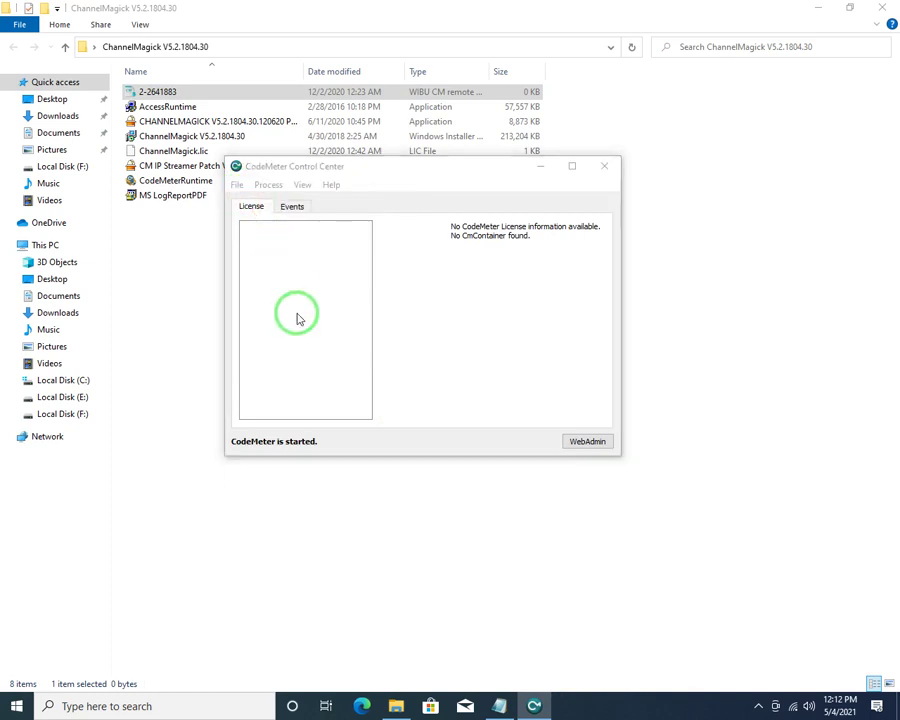
{"action": "left_click", "coordinate": [285, 286]}
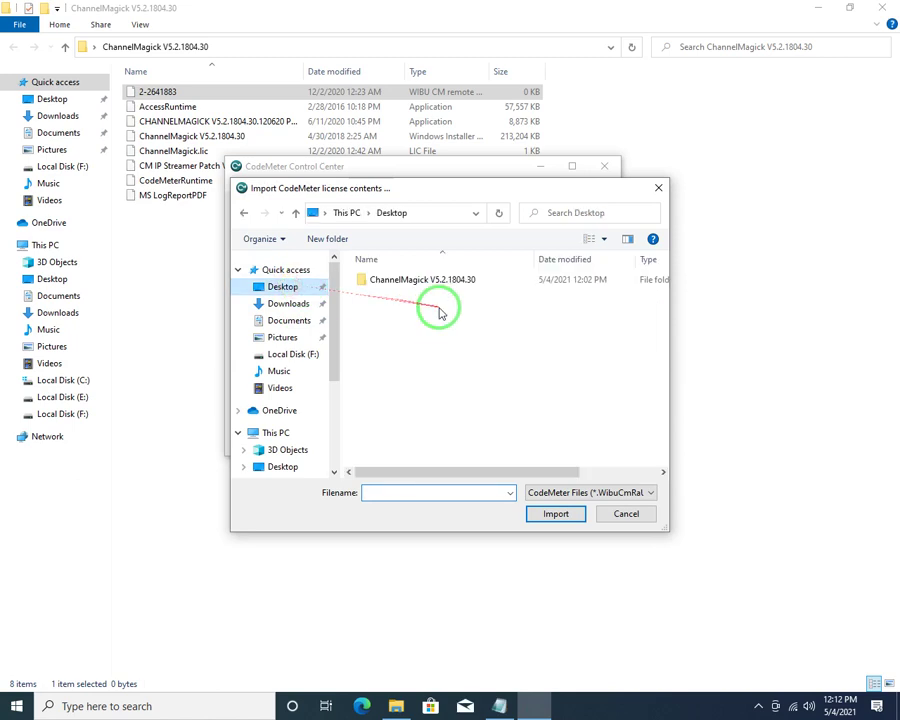
{"action": "double_click", "coordinate": [410, 281]}
{"action": "left_click", "coordinate": [403, 280]}
{"action": "double_click", "coordinate": [403, 280]}
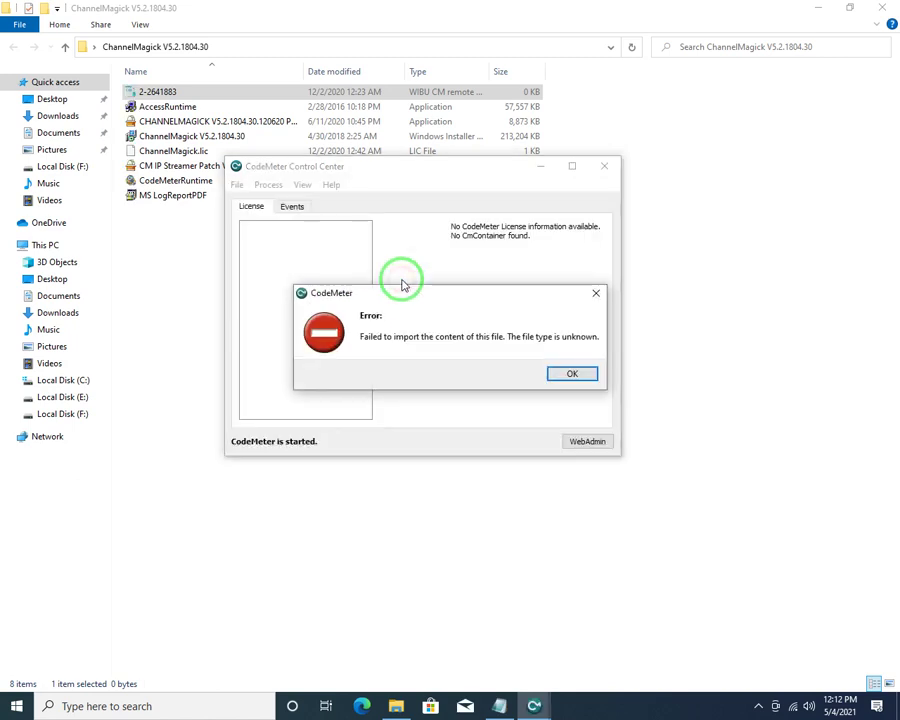
{"action": "left_click", "coordinate": [568, 376]}
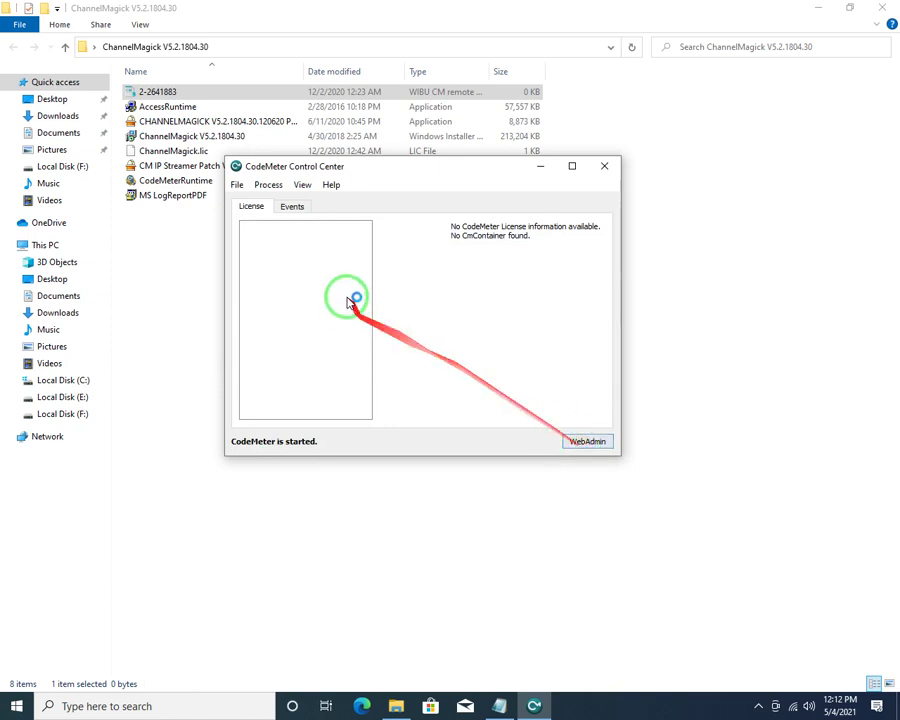
Close the CodeMeter Control Center window.
{"action": "left_click", "coordinate": [265, 188]}
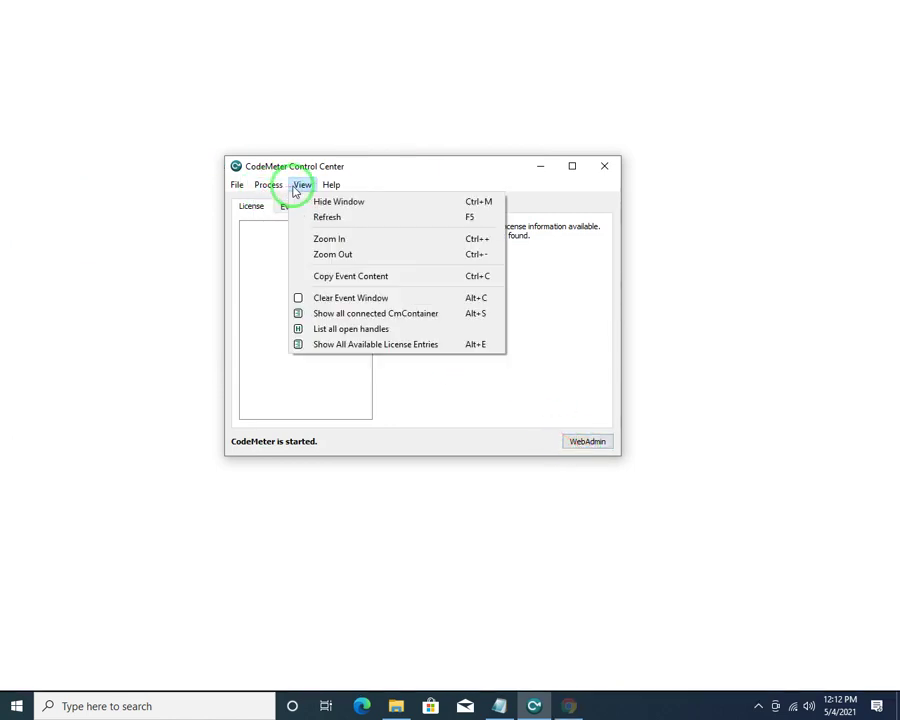
{"action": "mouse_move", "coordinate": [360, 190]}
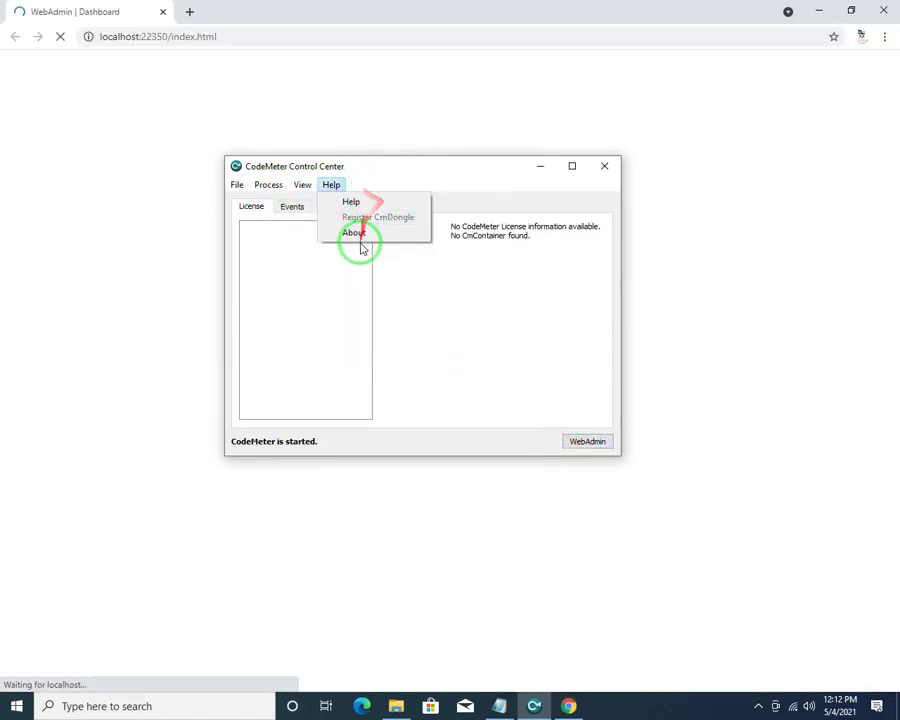
{"action": "left_click", "coordinate": [600, 168]}
{"action": "left_click", "coordinate": [883, 10]}
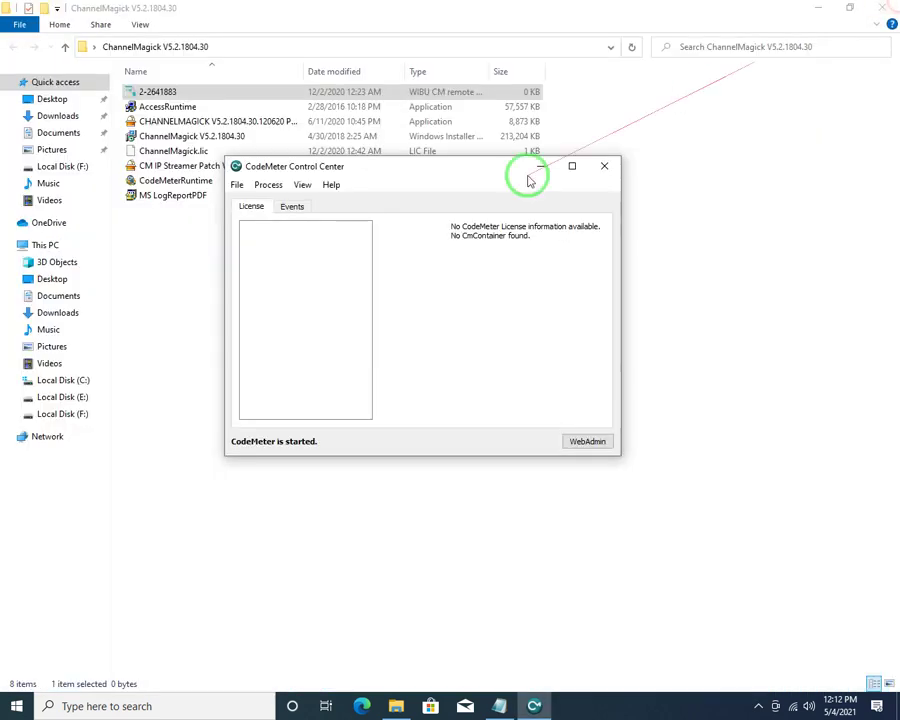
{"action": "left_click", "coordinate": [604, 166]}
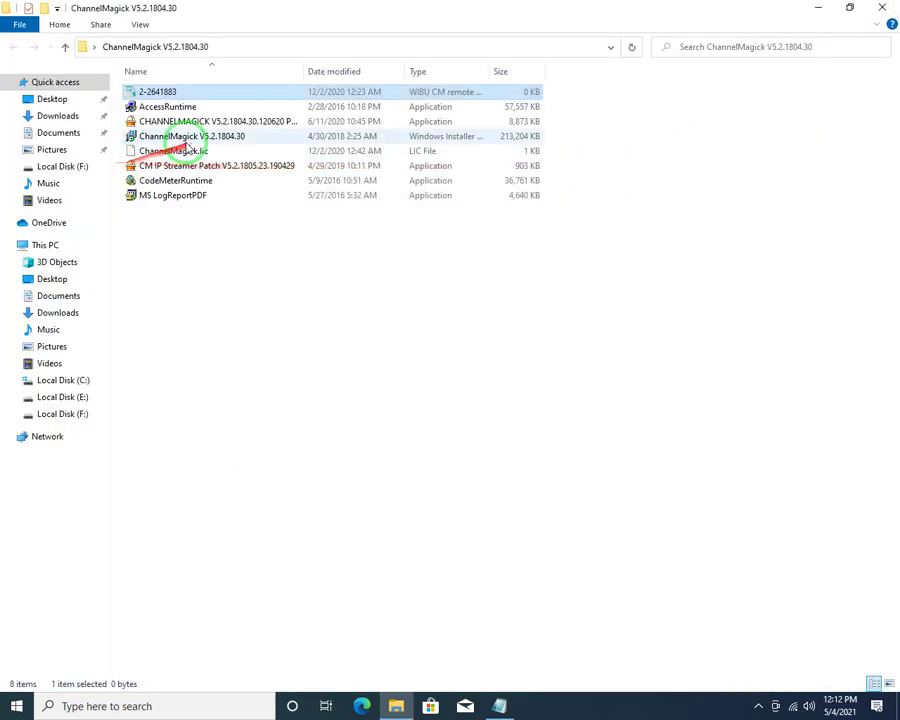
Run the CHANNELMAGICK patch as administrator, replacing CM PGM Scheduler.exe and all other existing files.
{"action": "left_click", "coordinate": [185, 136]}
{"action": "left_click", "coordinate": [176, 150]}
{"action": "left_click", "coordinate": [160, 93], "text": "ctrl"}
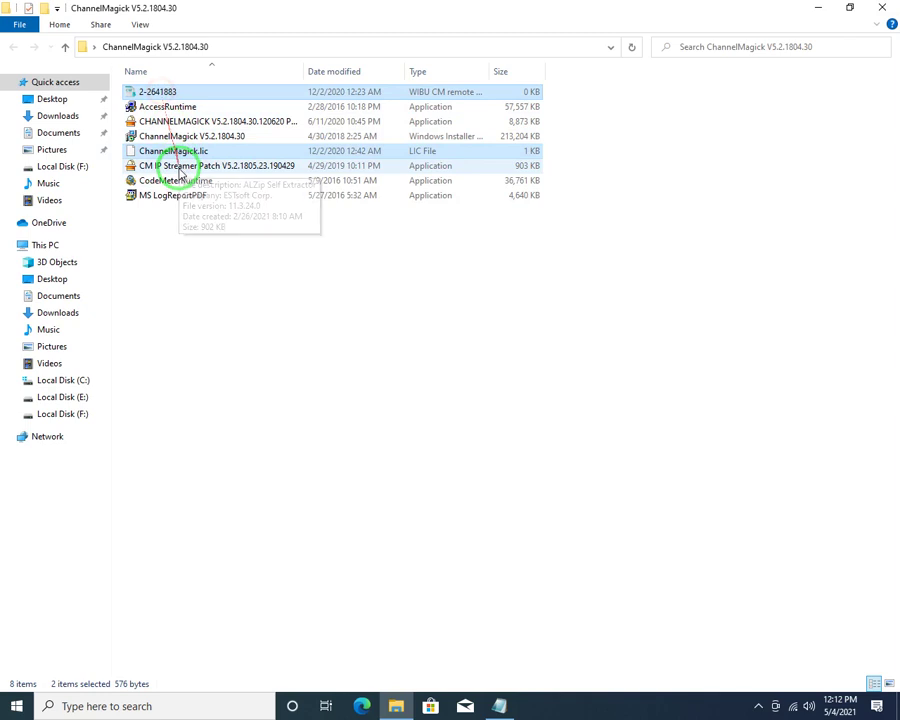
{"action": "left_click", "coordinate": [201, 271]}
{"action": "left_click", "coordinate": [203, 122]}
{"action": "double_click", "coordinate": [203, 122]}
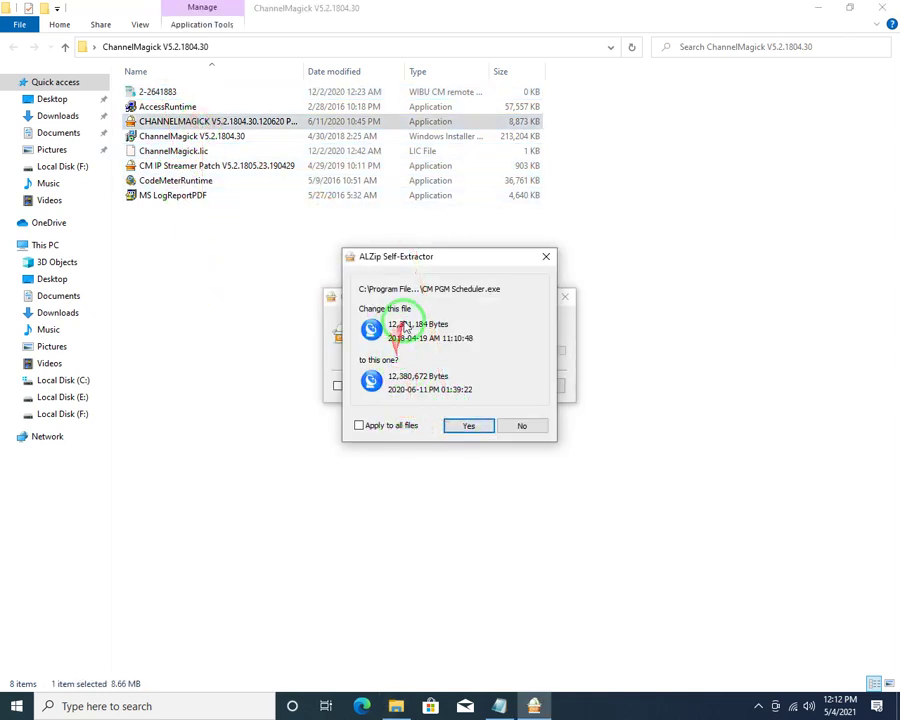
{"action": "left_click", "coordinate": [460, 426]}
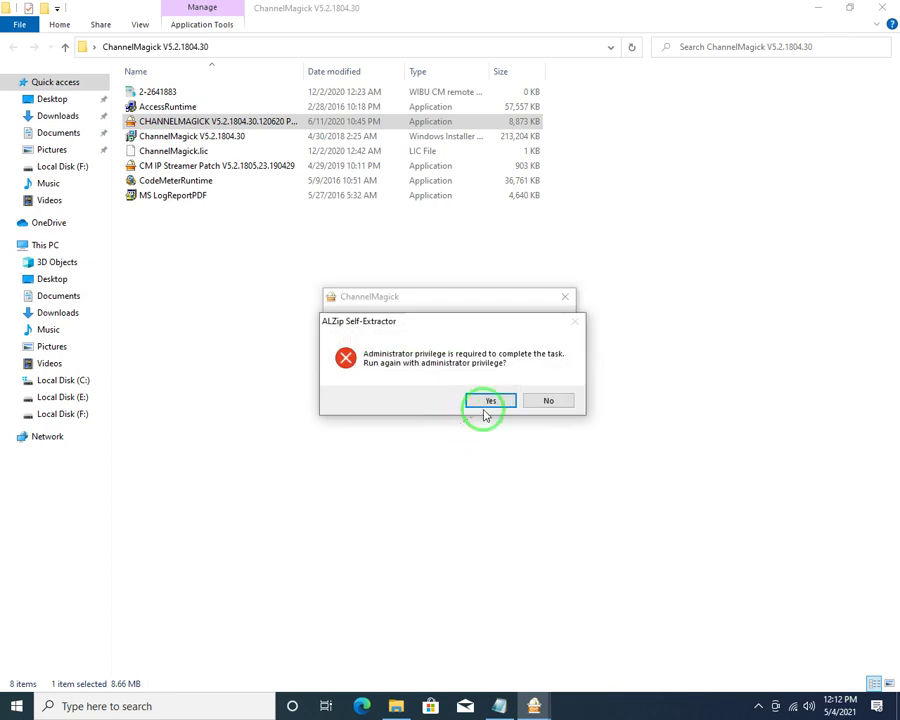
{"action": "left_click", "coordinate": [488, 399]}
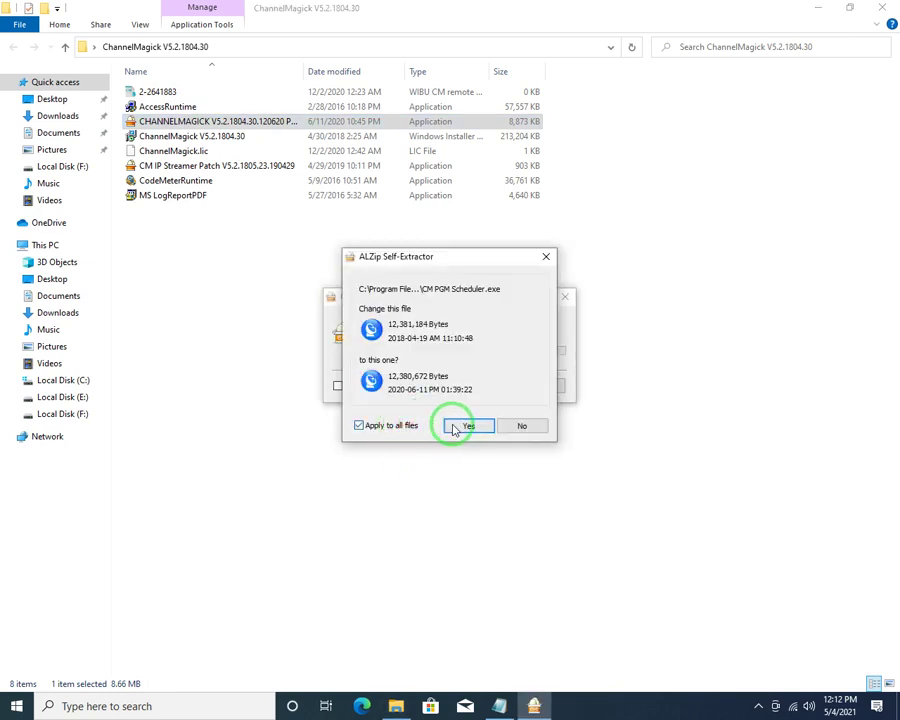
{"action": "left_click", "coordinate": [455, 429]}
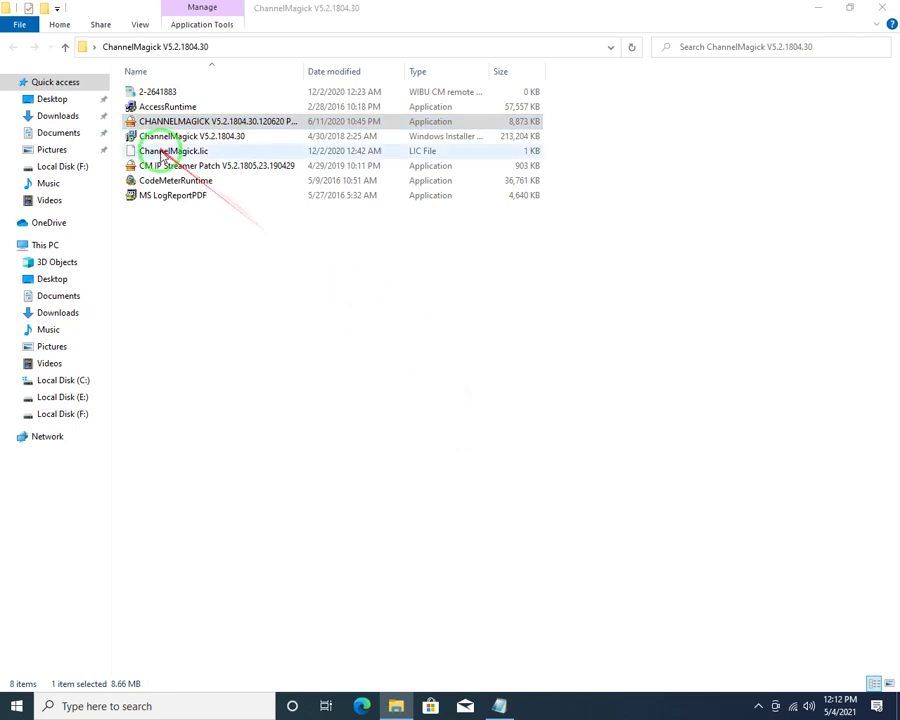
{"action": "left_click", "coordinate": [160, 151]}
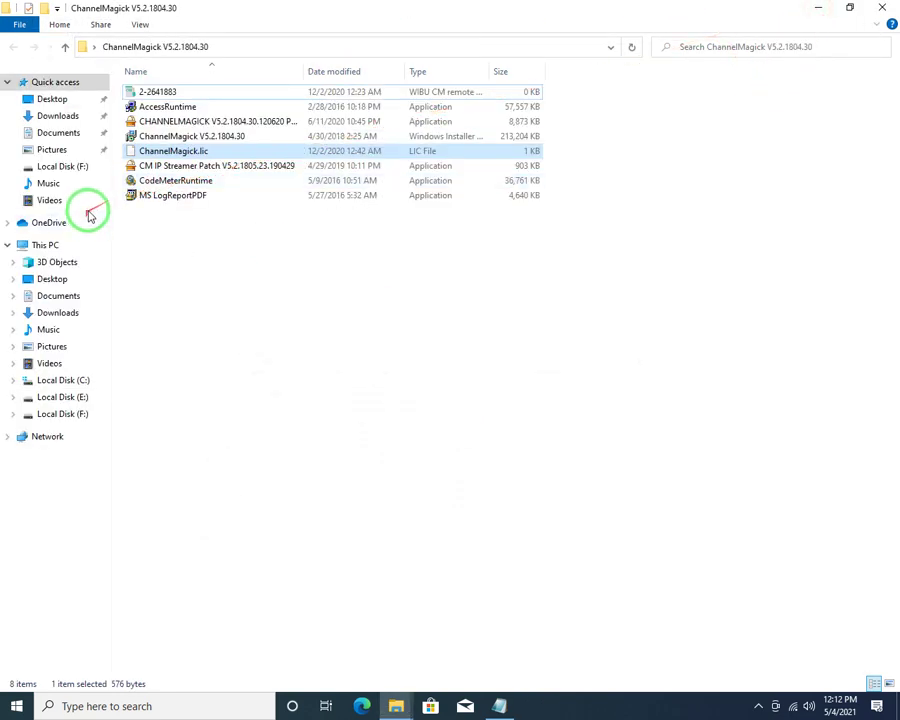
Select 2-2641883 with ChannelMagick.lic, then switch to the installed ChannelMagick program folder under Cinthamani Computer.
{"action": "left_click", "coordinate": [157, 91], "text": "ctrl"}
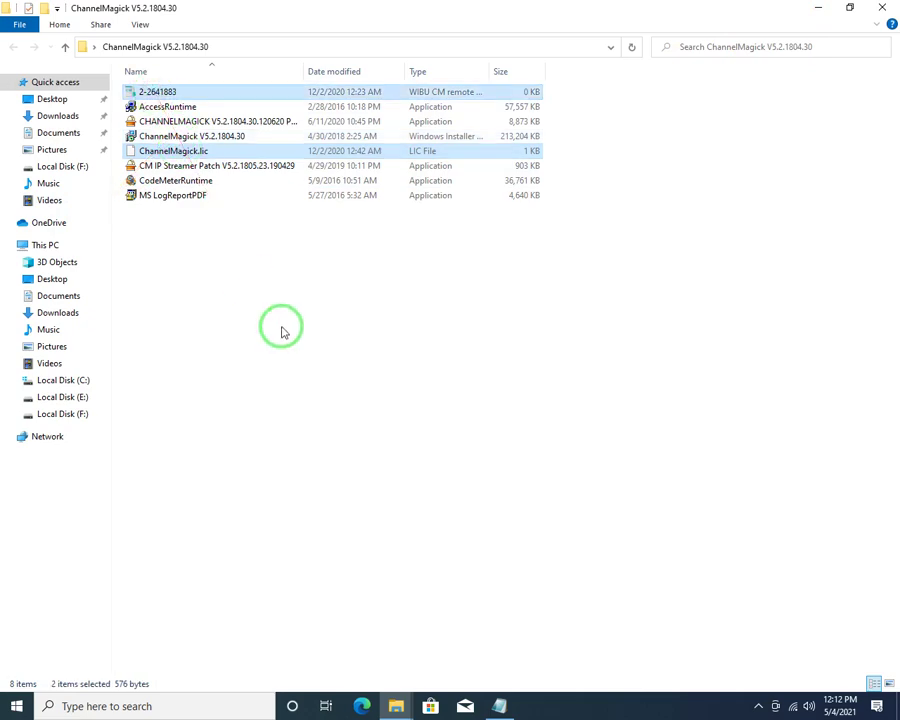
{"action": "left_click", "coordinate": [818, 7]}
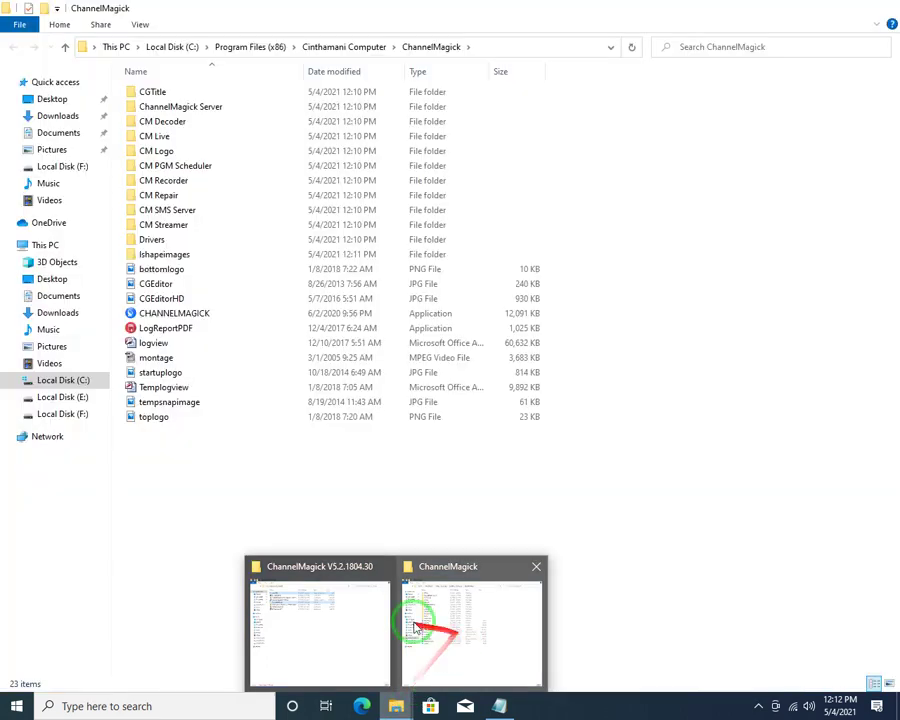
{"action": "left_click", "coordinate": [425, 632]}
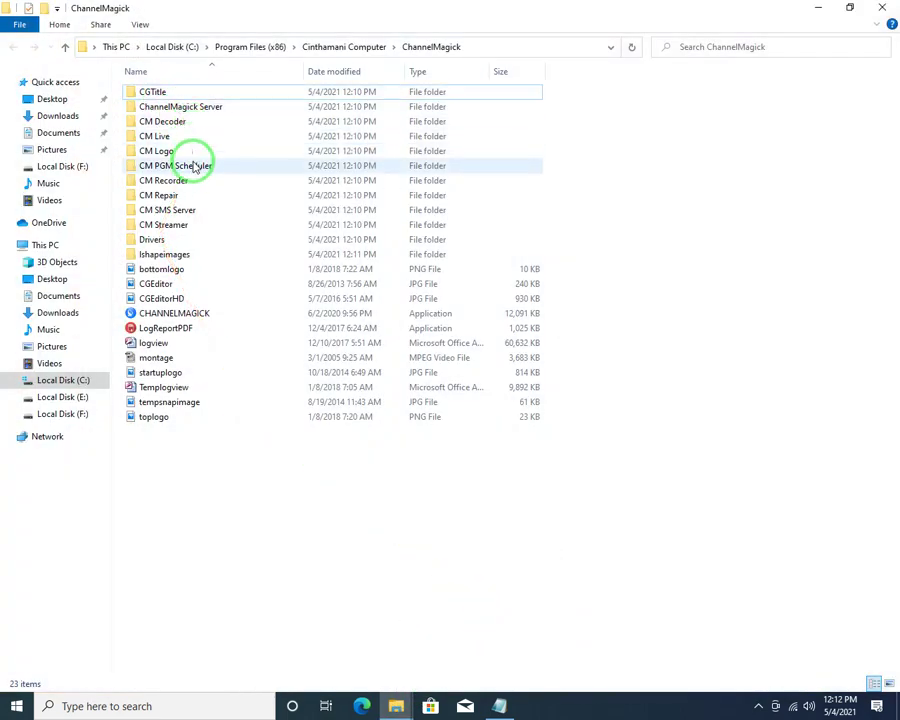
Install the AJA Video Systems driver by running dpinst from Drivers\AJA Driver.
{"action": "double_click", "coordinate": [152, 239]}
{"action": "double_click", "coordinate": [150, 92]}
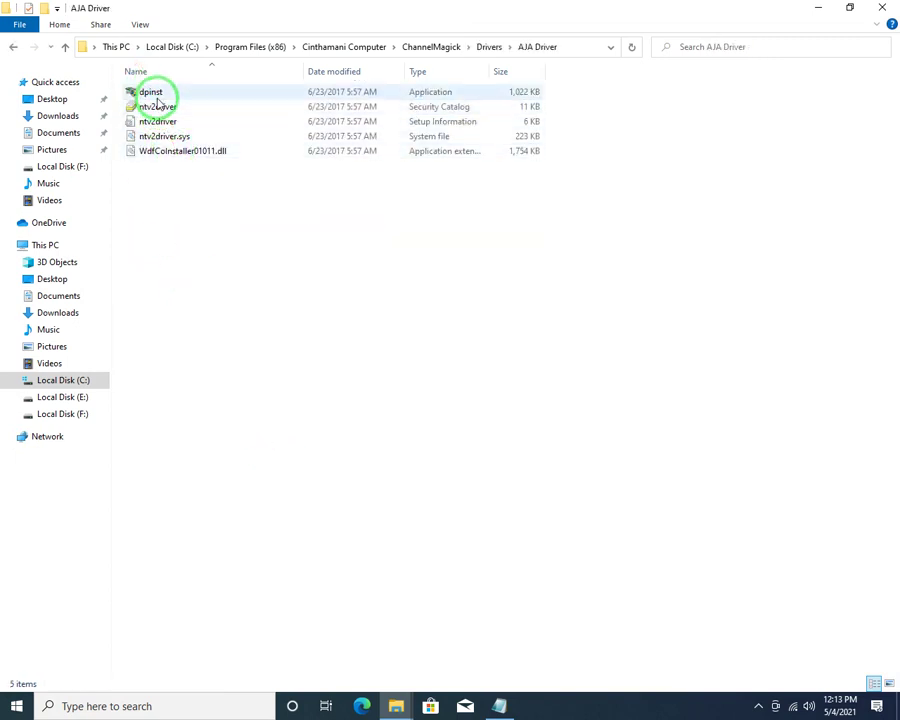
{"action": "left_click", "coordinate": [154, 93]}
{"action": "double_click", "coordinate": [154, 93]}
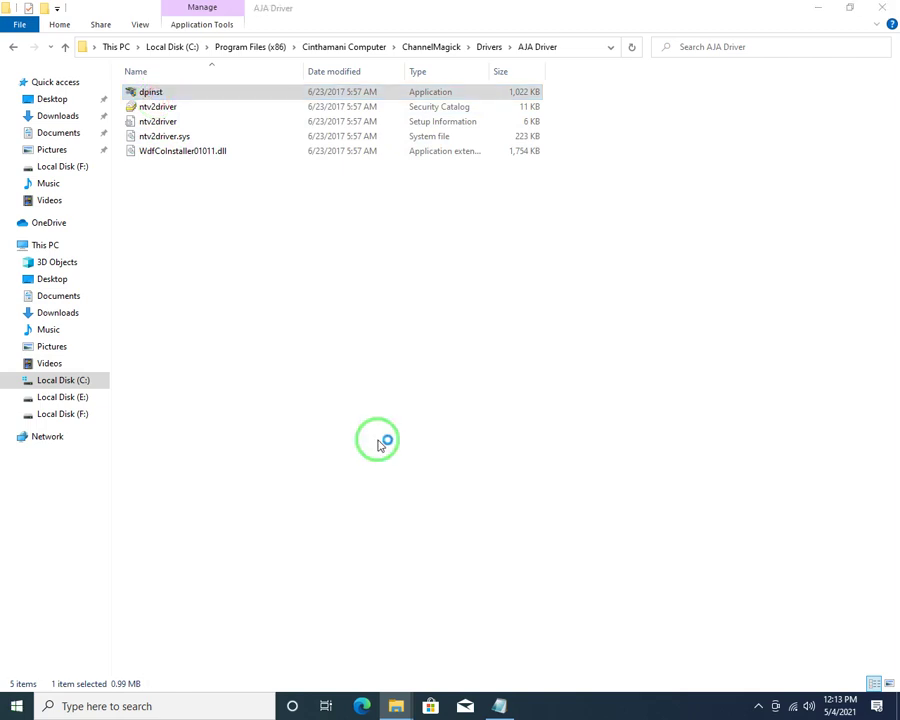
{"action": "left_click", "coordinate": [272, 276]}
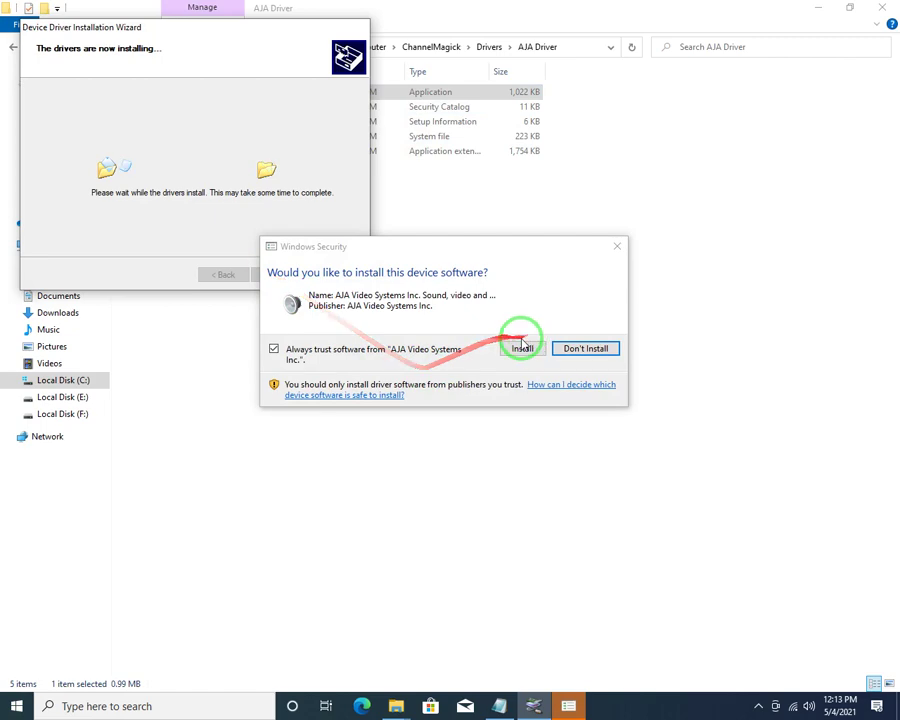
{"action": "left_click", "coordinate": [521, 346]}
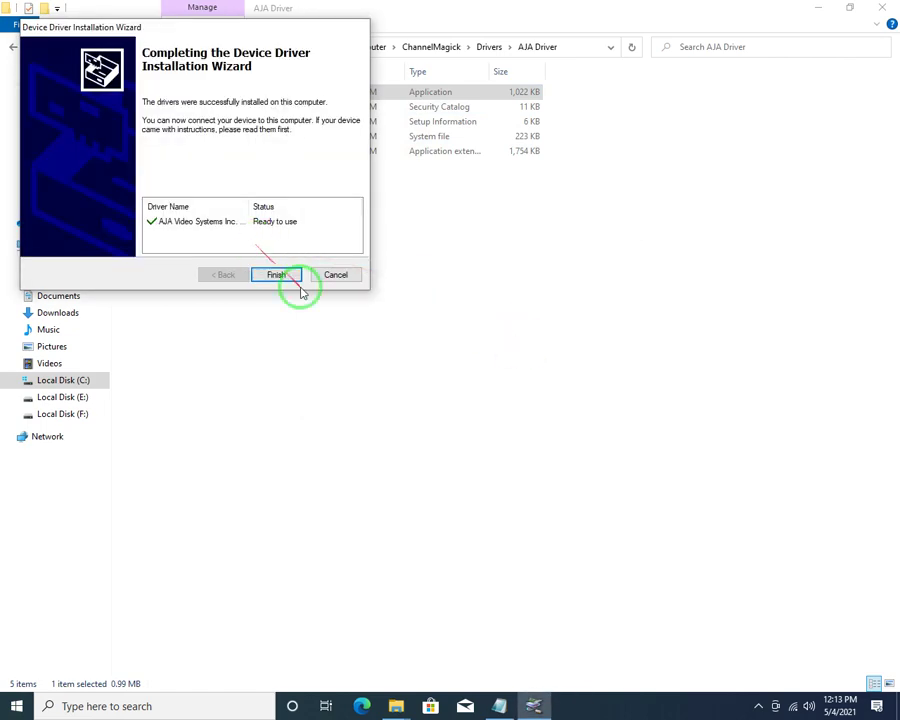
{"action": "left_click", "coordinate": [288, 276]}
{"action": "key", "text": "alt+Up"}
Install the Bluefish444 driver with DPInst from the BlueFish folder, then return to the program folder.
{"action": "double_click", "coordinate": [158, 108]}
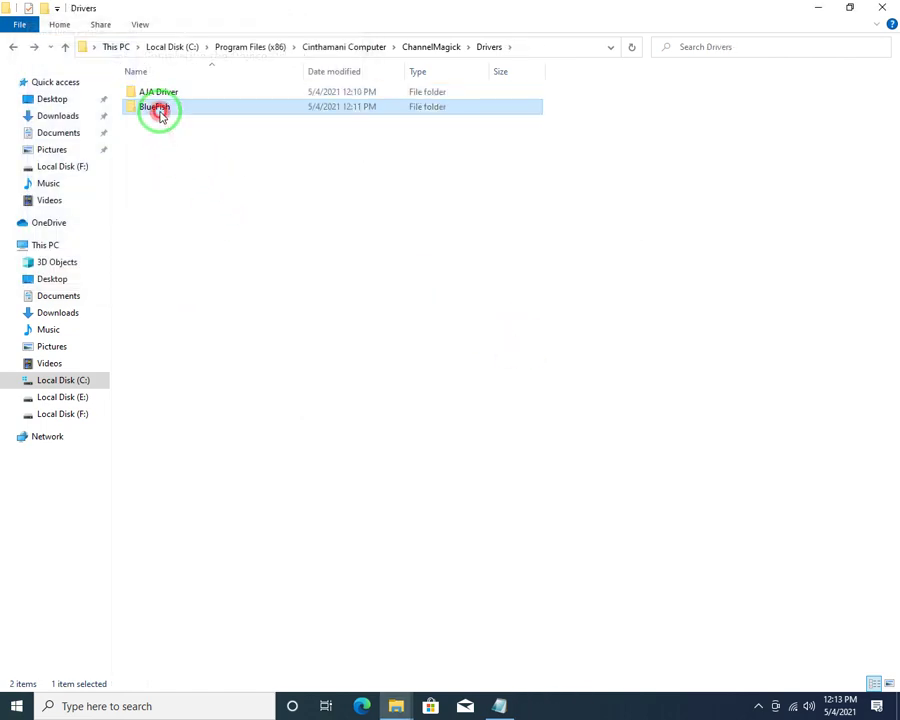
{"action": "left_click", "coordinate": [168, 493]}
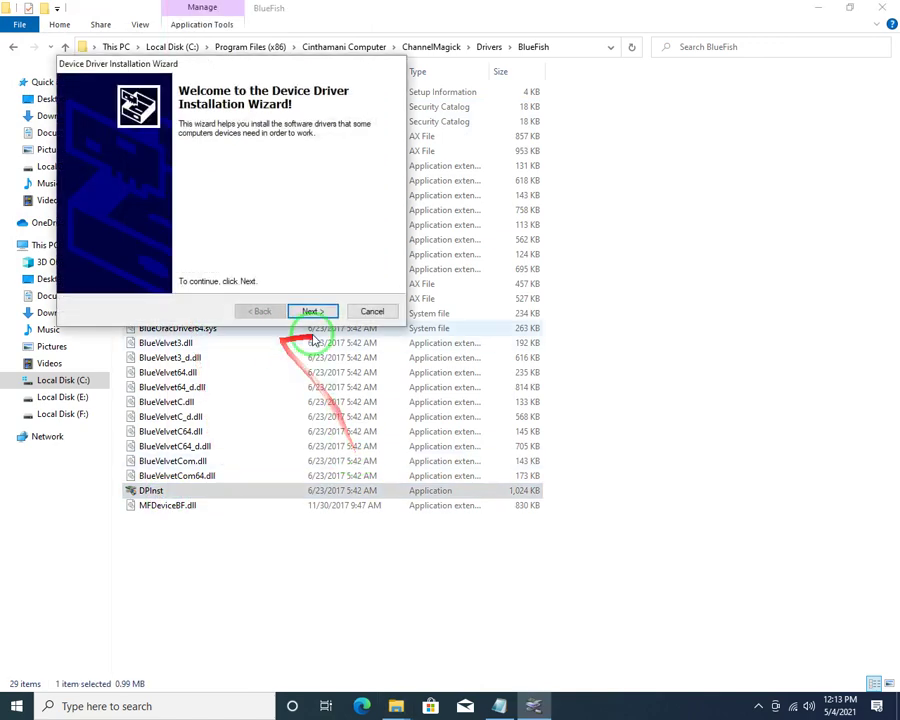
{"action": "left_click", "coordinate": [311, 311]}
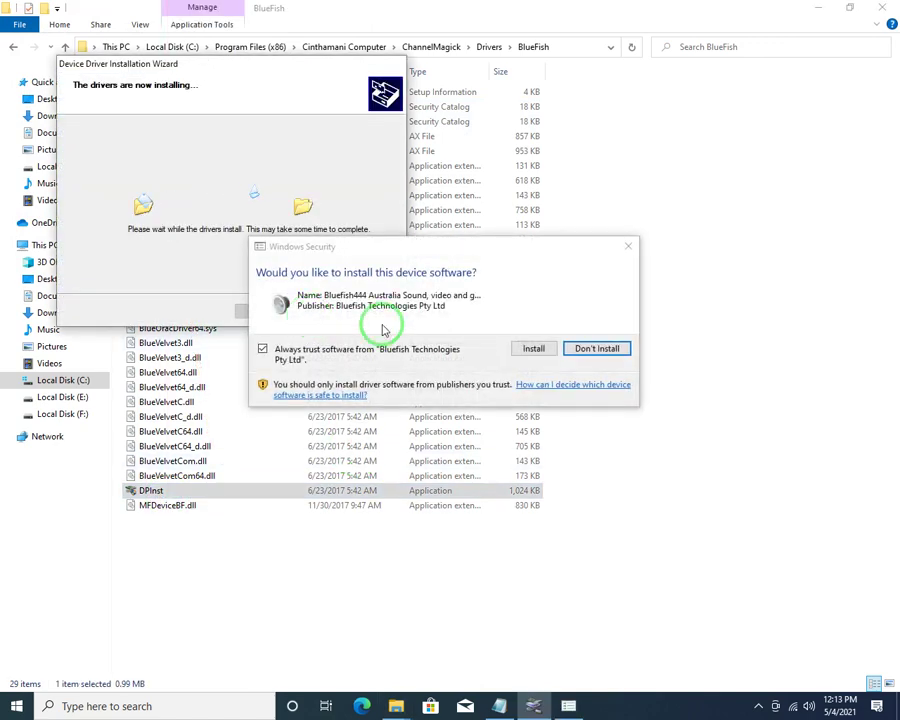
{"action": "left_click", "coordinate": [534, 347]}
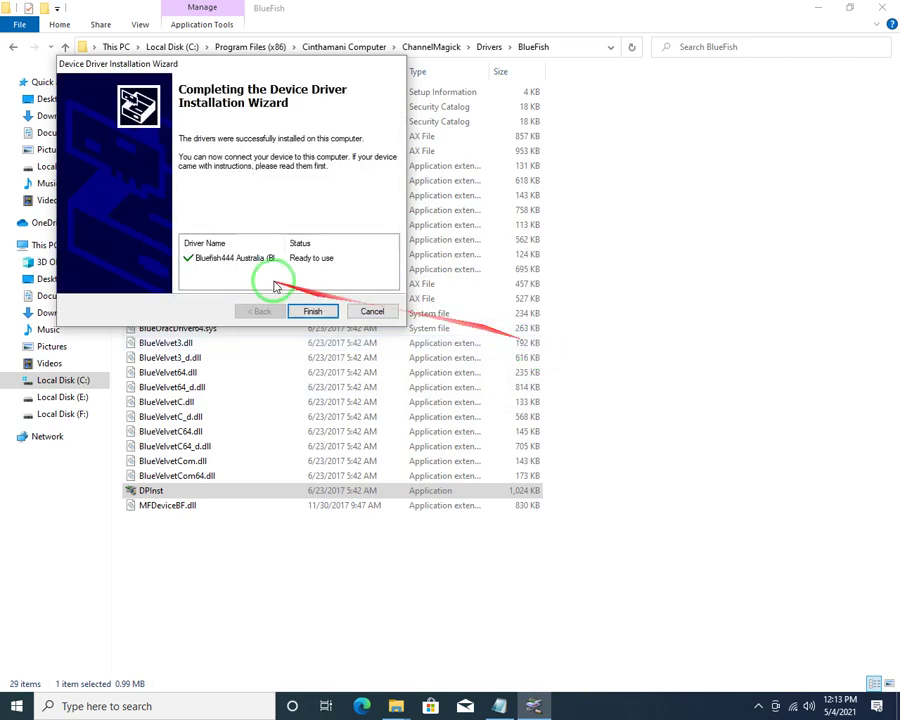
{"action": "left_click", "coordinate": [312, 311]}
{"action": "key", "text": "alt+Up"}
{"action": "key", "text": "alt+Up"}
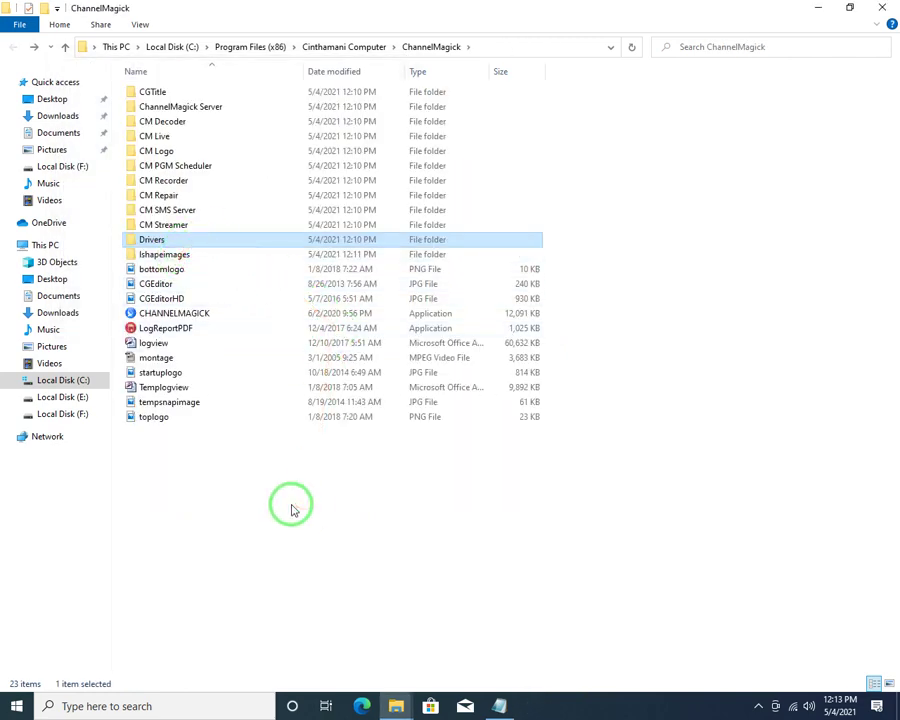
Paste the 2-2641883 and ChannelMagick.lic files into the ChannelMagick folder, granting administrator permission.
{"action": "key", "text": "ctrl+v"}
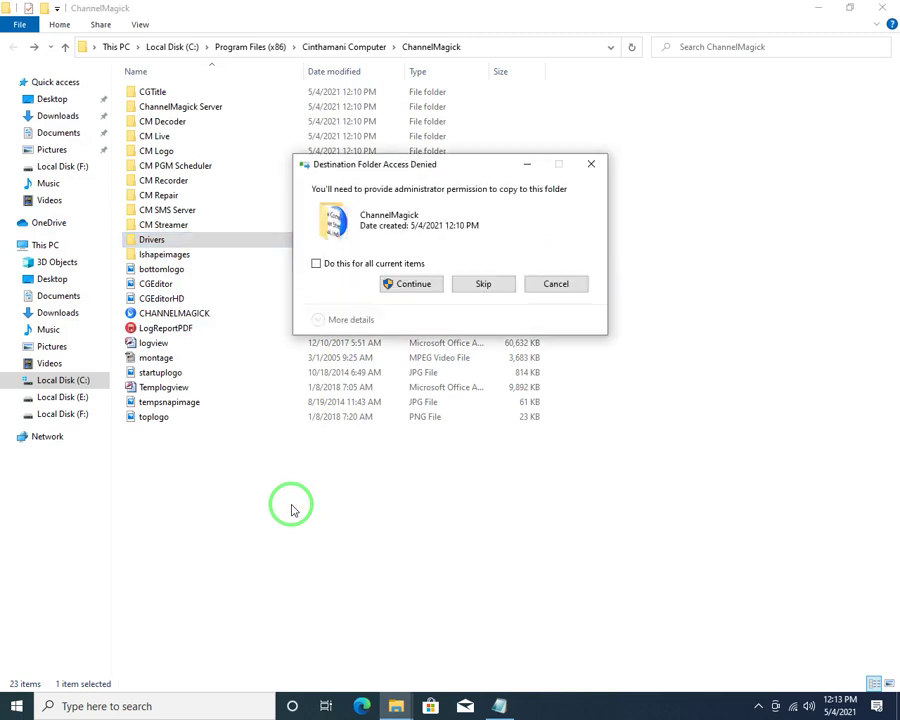
{"action": "left_click", "coordinate": [406, 284]}
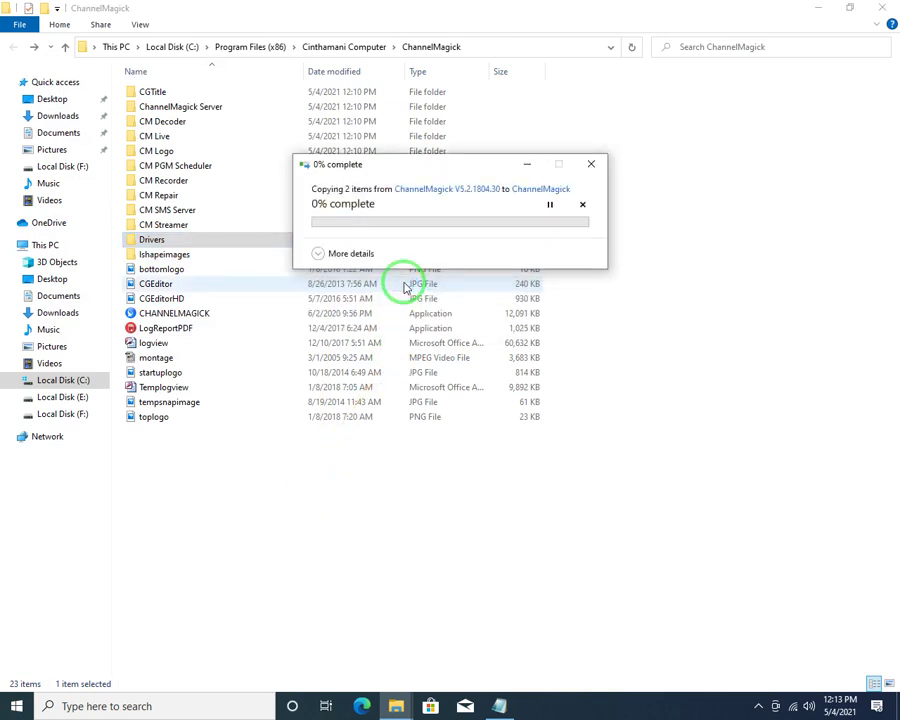
{"action": "left_click", "coordinate": [406, 284]}
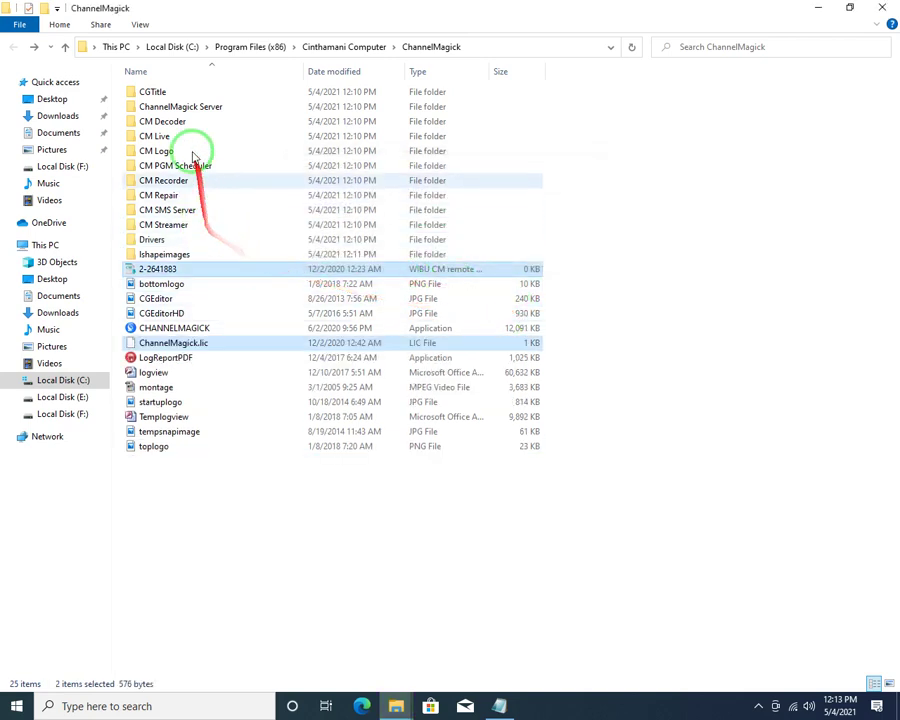
Look inside ChannelMagick Server, then launch ChannelMagick and dismiss its 'Please Check Resolution.' error.
{"action": "double_click", "coordinate": [189, 107]}
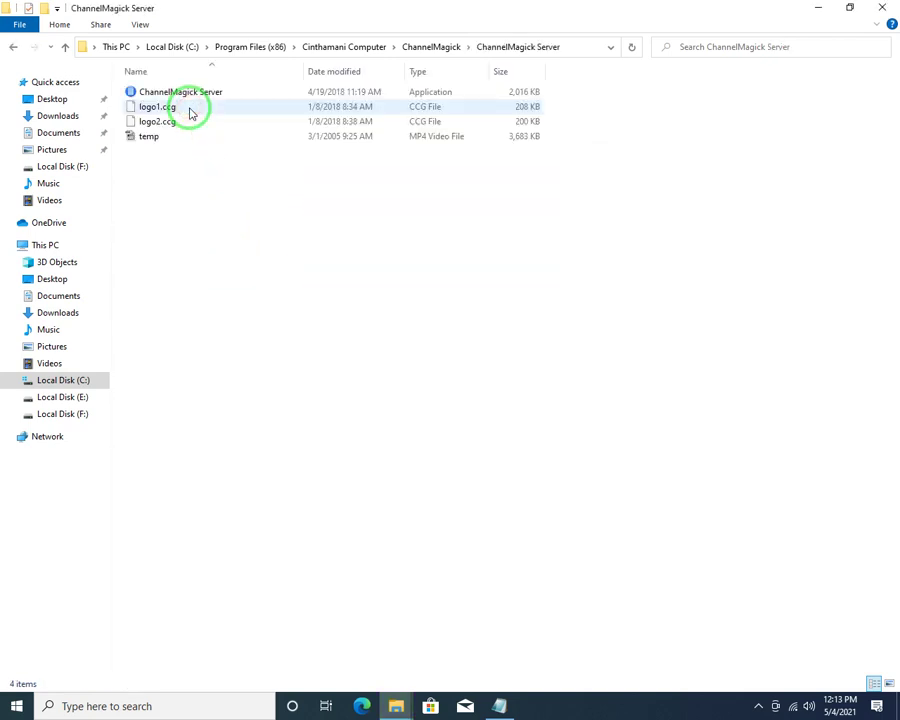
{"action": "left_click", "coordinate": [196, 130]}
{"action": "left_click", "coordinate": [197, 139]}
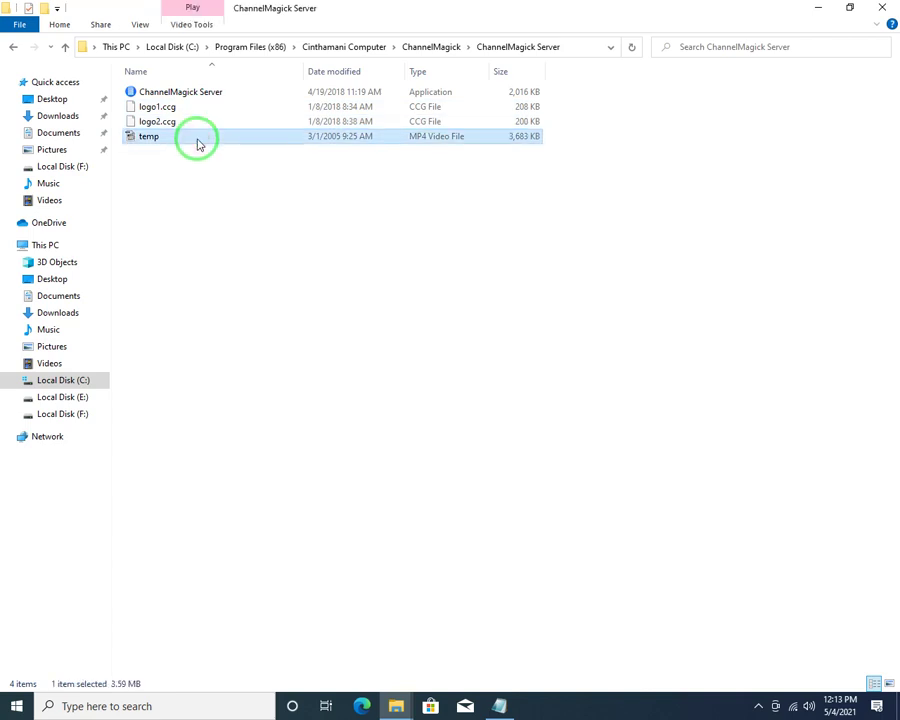
{"action": "left_click", "coordinate": [290, 334]}
{"action": "key", "text": "BackSpace"}
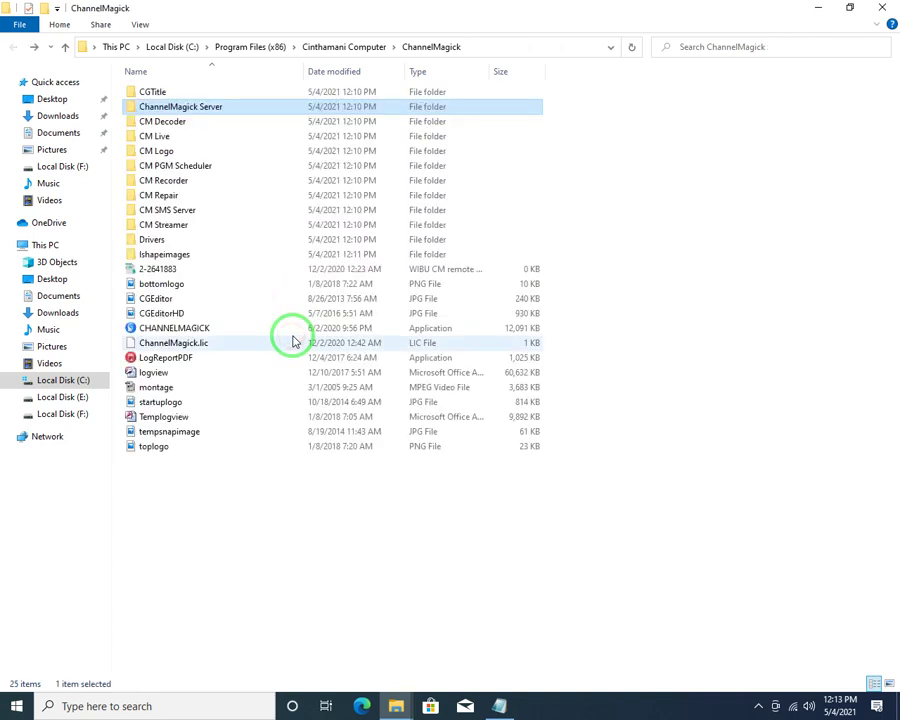
{"action": "left_click", "coordinate": [199, 330]}
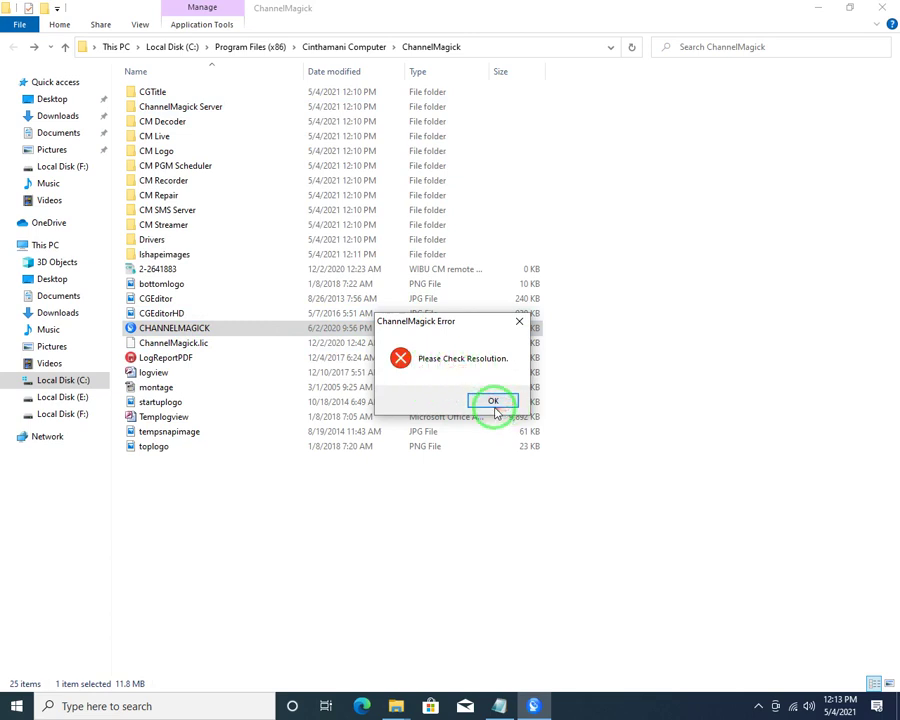
{"action": "left_click", "coordinate": [493, 403]}
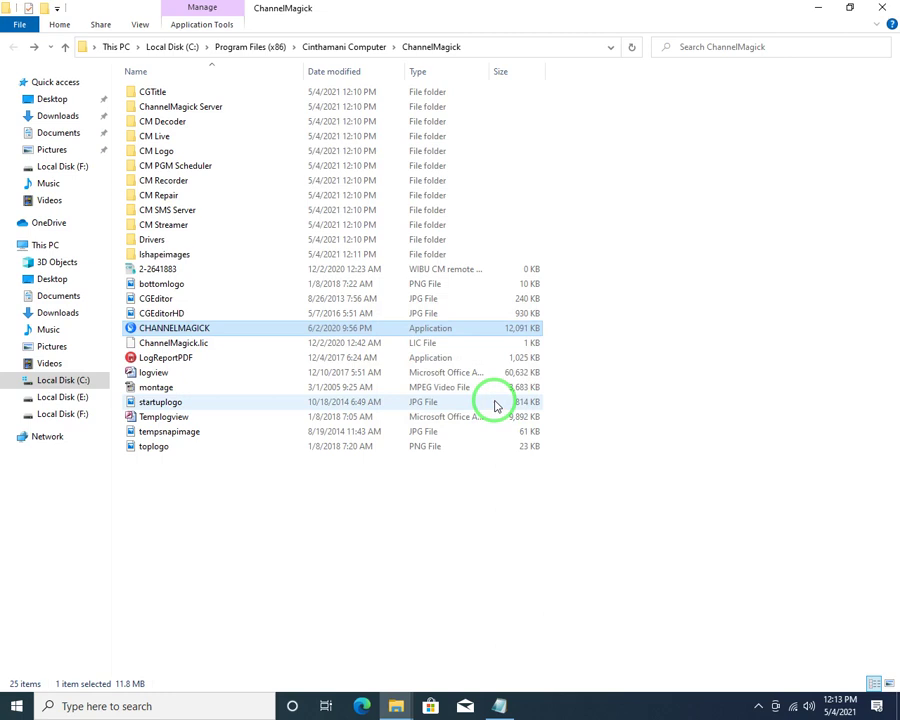
Bring up the CodeMeter Control Center from the hidden tray icons.
{"action": "right_click", "coordinate": [175, 269]}
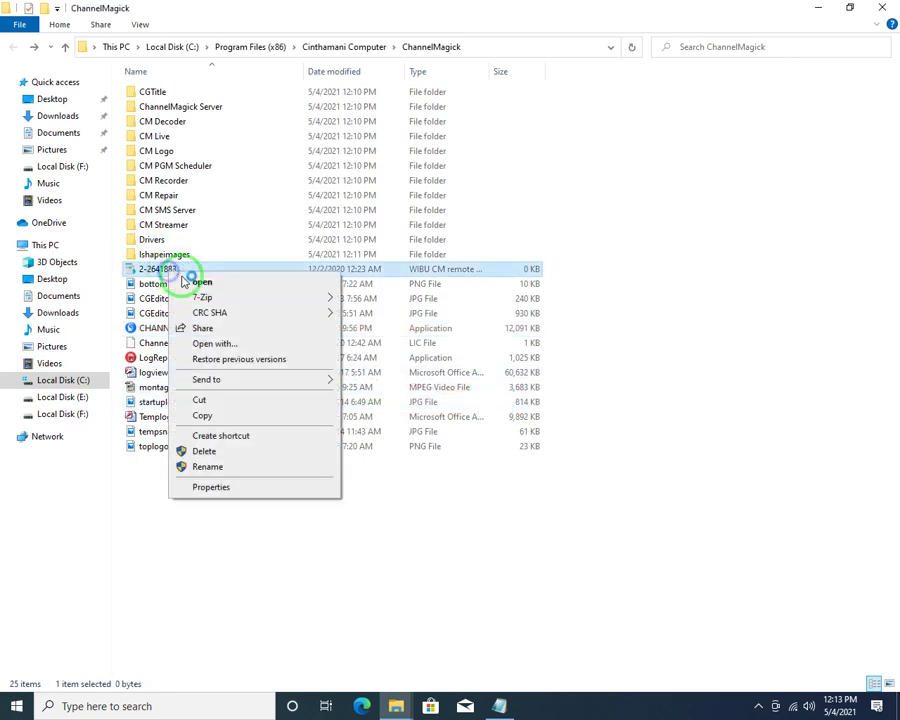
{"action": "left_click", "coordinate": [566, 614]}
{"action": "left_click", "coordinate": [758, 705]}
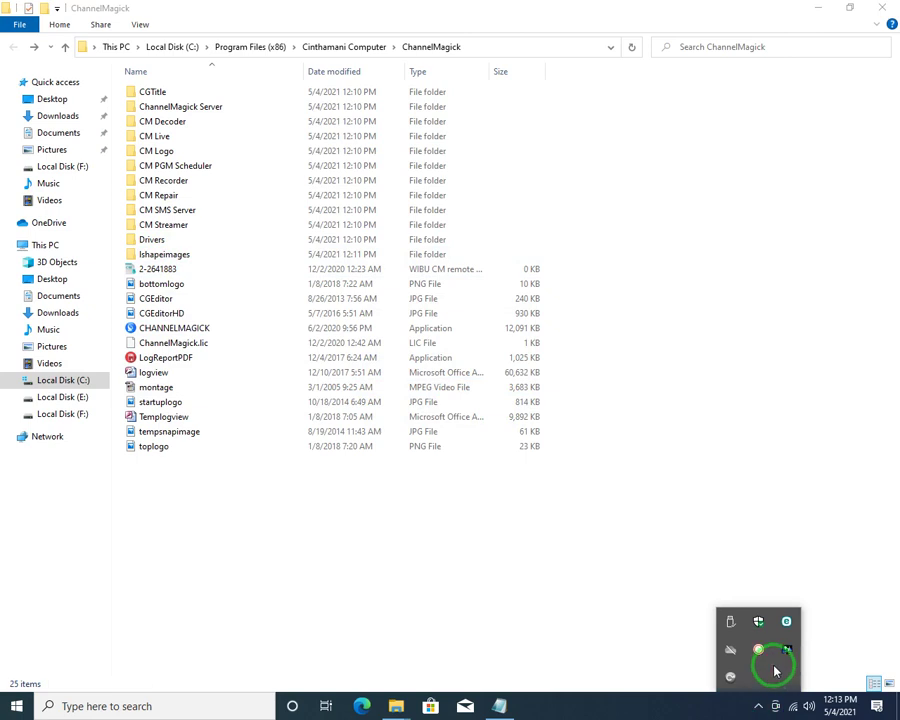
{"action": "right_click", "coordinate": [732, 679]}
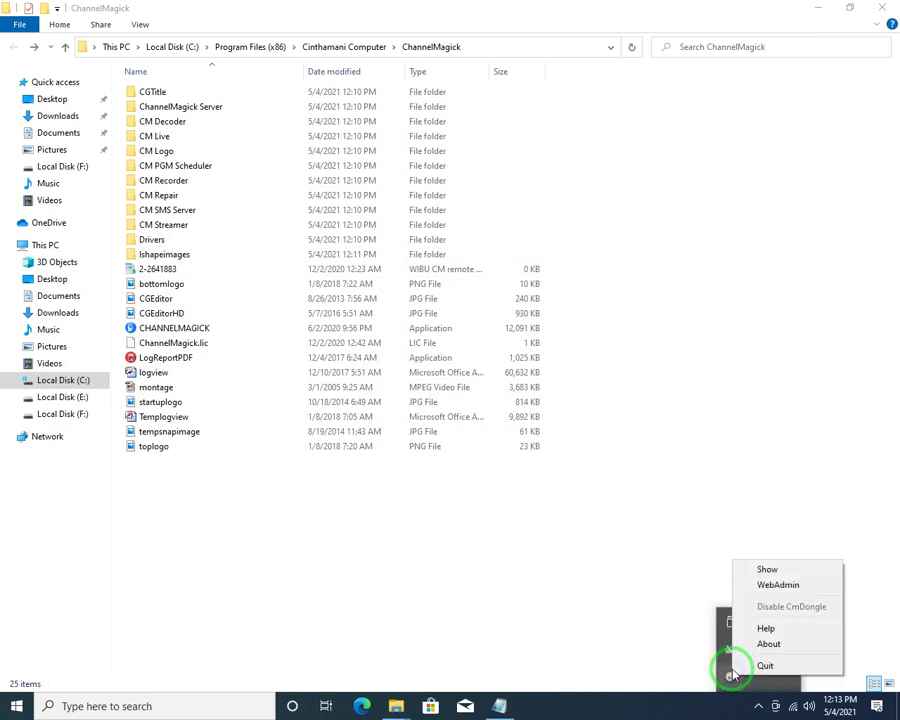
{"action": "left_click", "coordinate": [768, 570]}
Try importing the 2-2641883 WIBU license update, dismiss the unknown-file-type error, and close CodeMeter.
{"action": "left_click", "coordinate": [237, 185]}
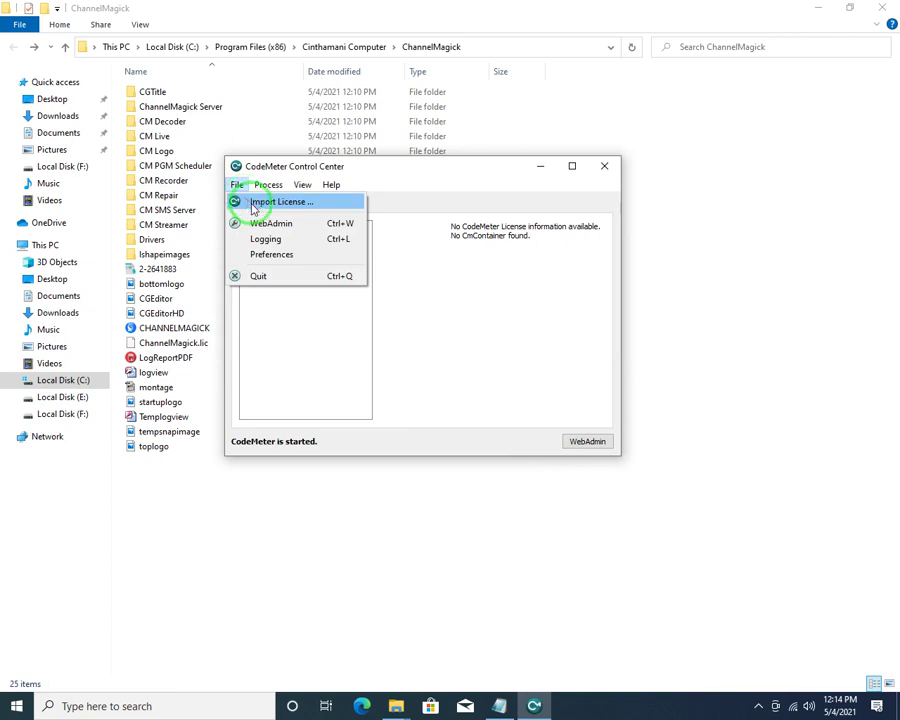
{"action": "left_click", "coordinate": [281, 202]}
{"action": "double_click", "coordinate": [368, 277]}
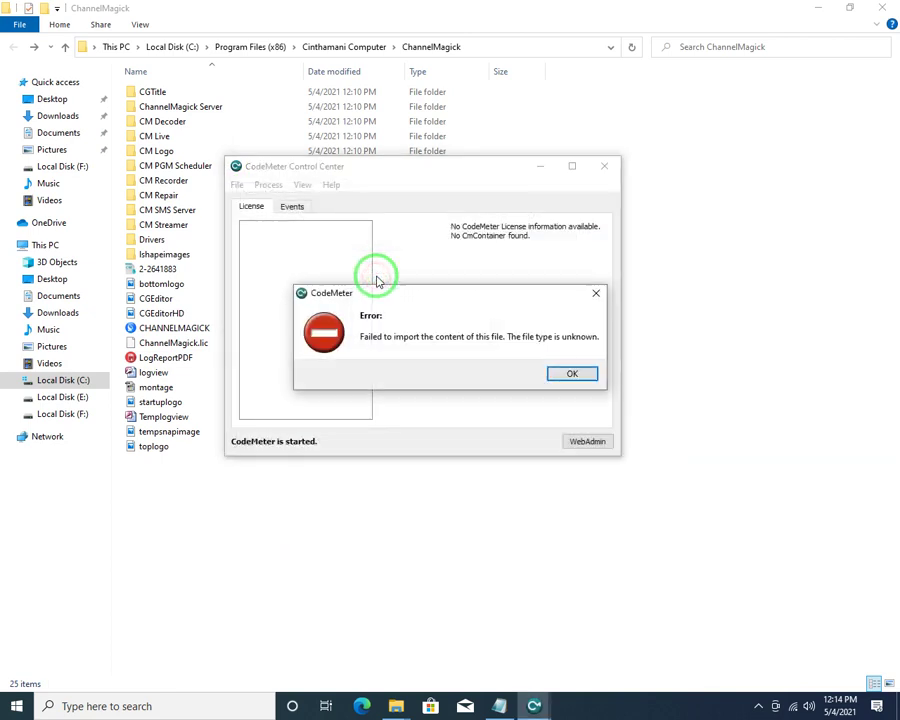
{"action": "left_click", "coordinate": [571, 372]}
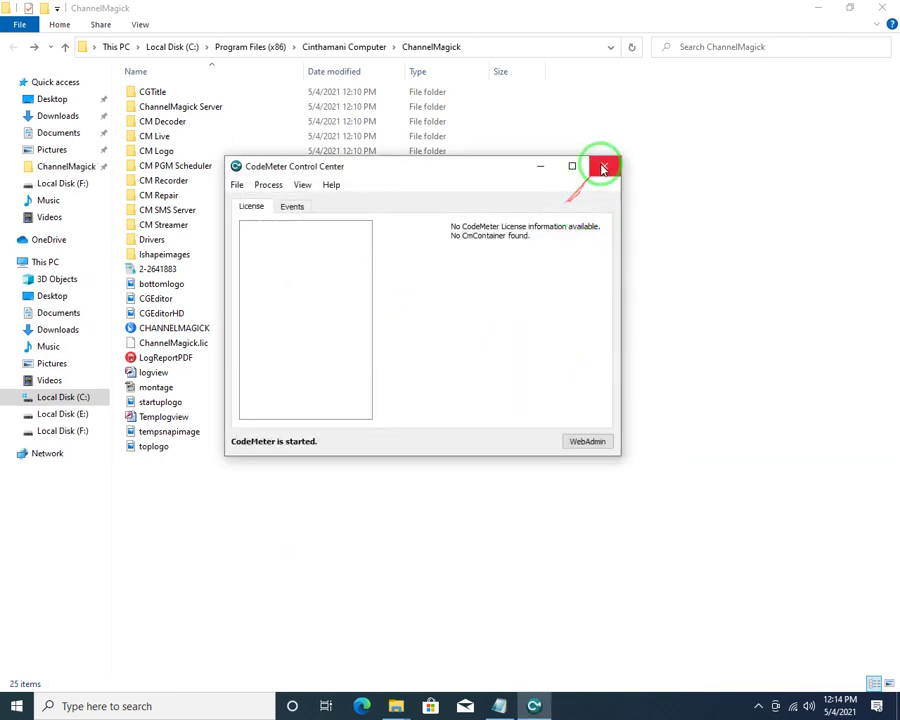
{"action": "left_click", "coordinate": [603, 168]}
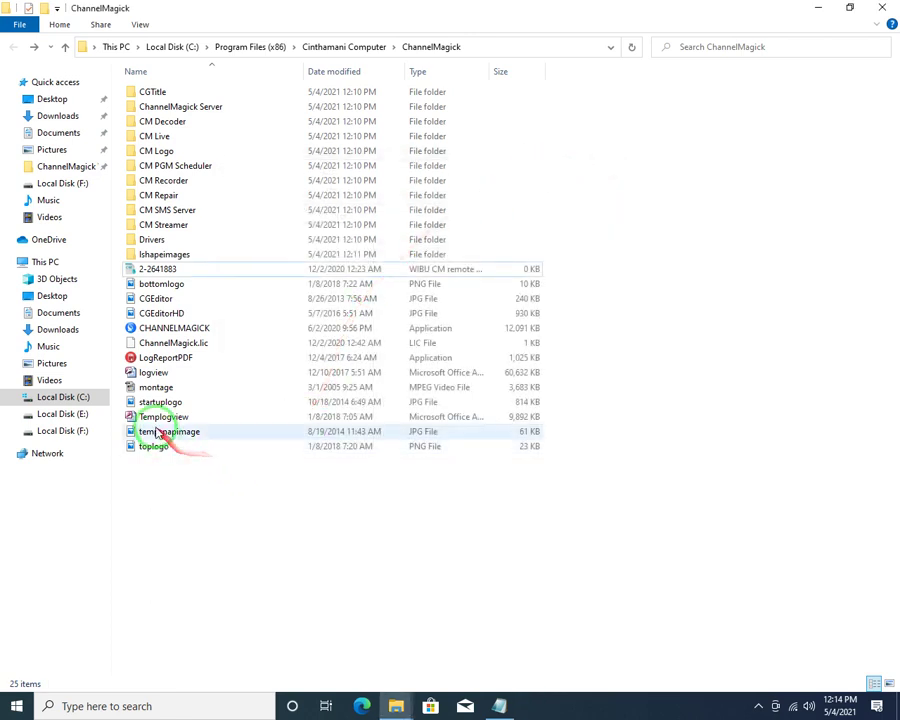
Play the 12-second montage.mpg intro in MPC-HC, then close the player.
{"action": "left_click", "coordinate": [155, 388]}
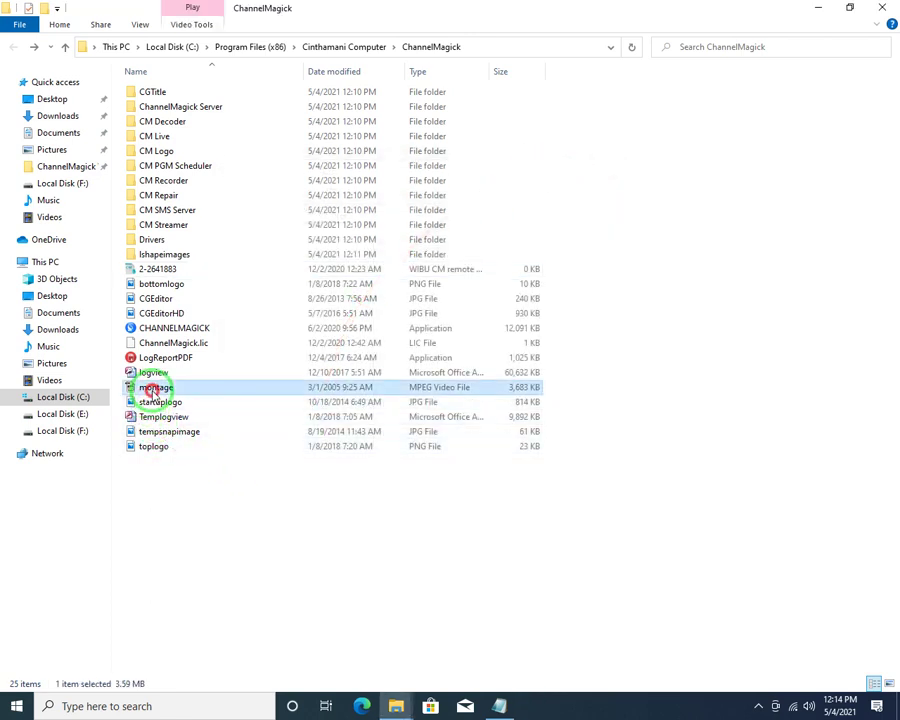
{"action": "double_click", "coordinate": [363, 390]}
{"action": "double_click", "coordinate": [377, 270]}
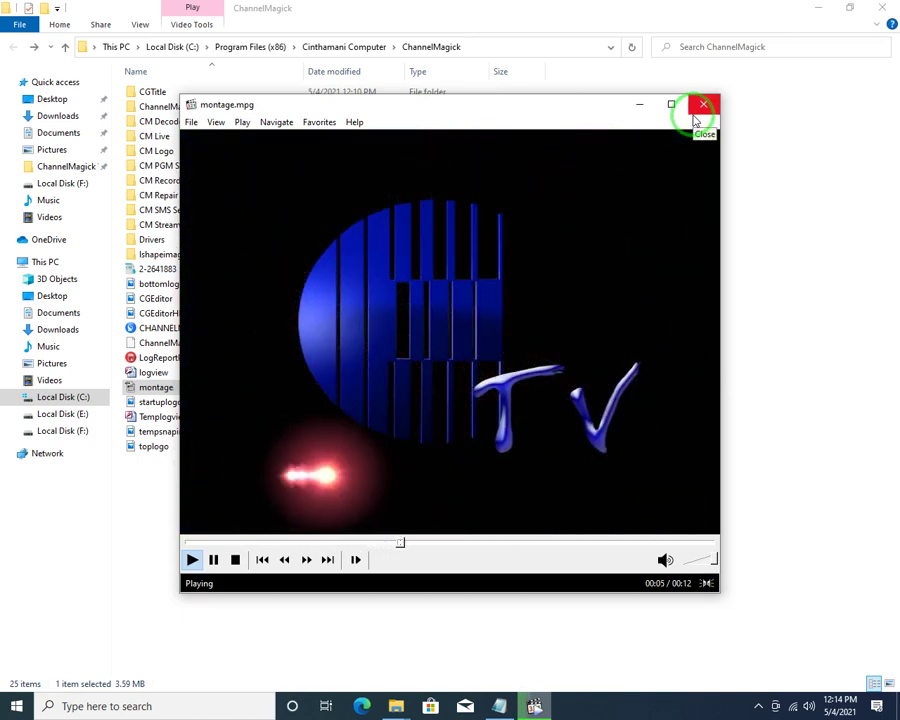
{"action": "left_click", "coordinate": [693, 117]}
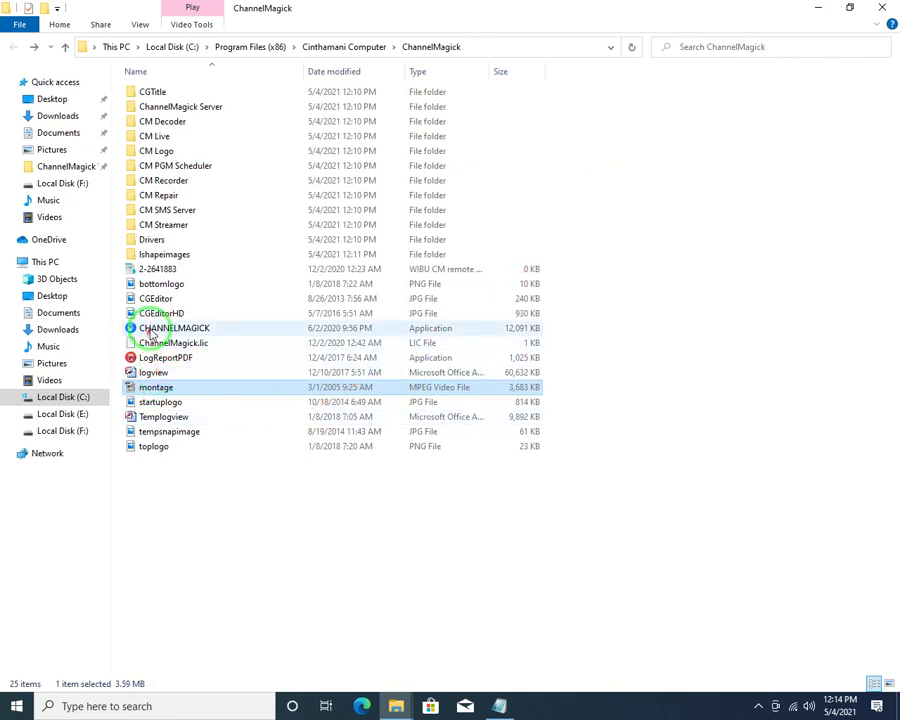
Look inside the CGTitle and ChannelMagick Server folders, returning to ChannelMagick after each.
{"action": "left_click", "coordinate": [153, 92]}
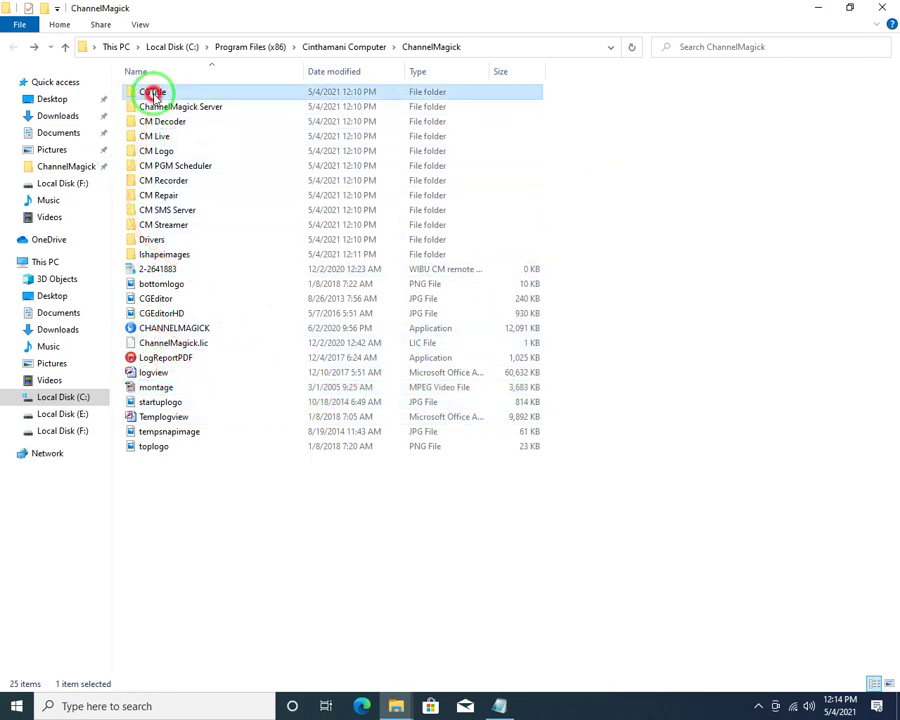
{"action": "double_click", "coordinate": [153, 92]}
{"action": "key", "text": "alt+Up"}
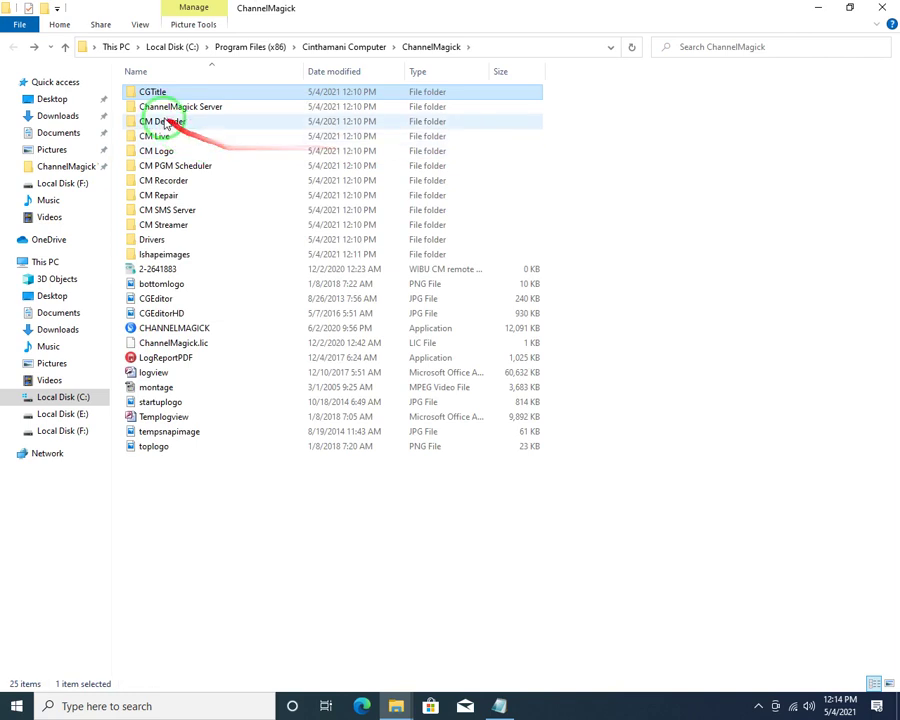
{"action": "left_click", "coordinate": [166, 106]}
{"action": "double_click", "coordinate": [166, 106]}
{"action": "left_click", "coordinate": [167, 96]}
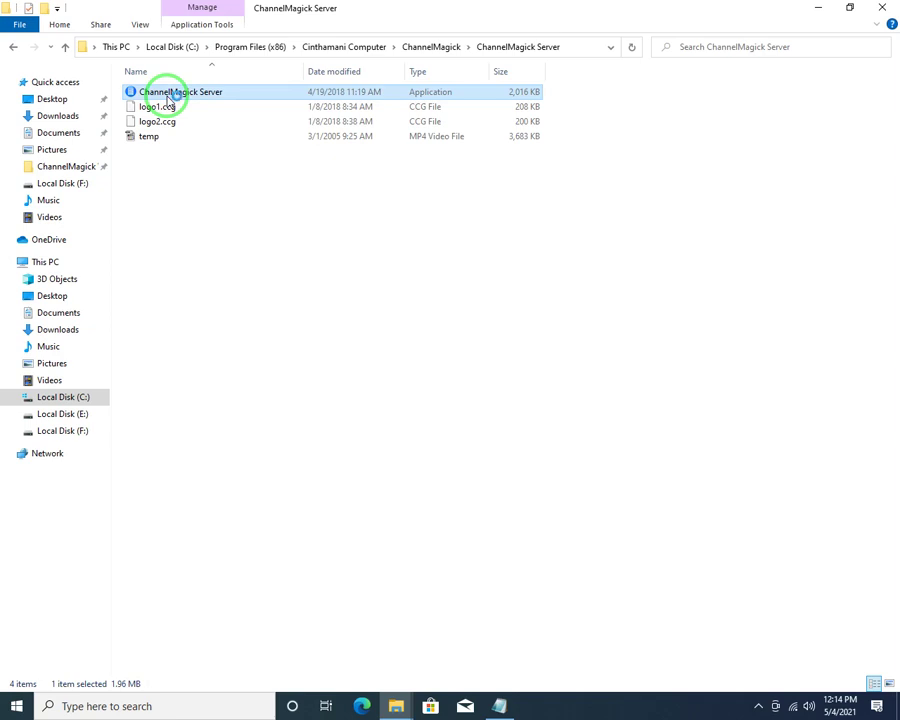
{"action": "left_click", "coordinate": [235, 231]}
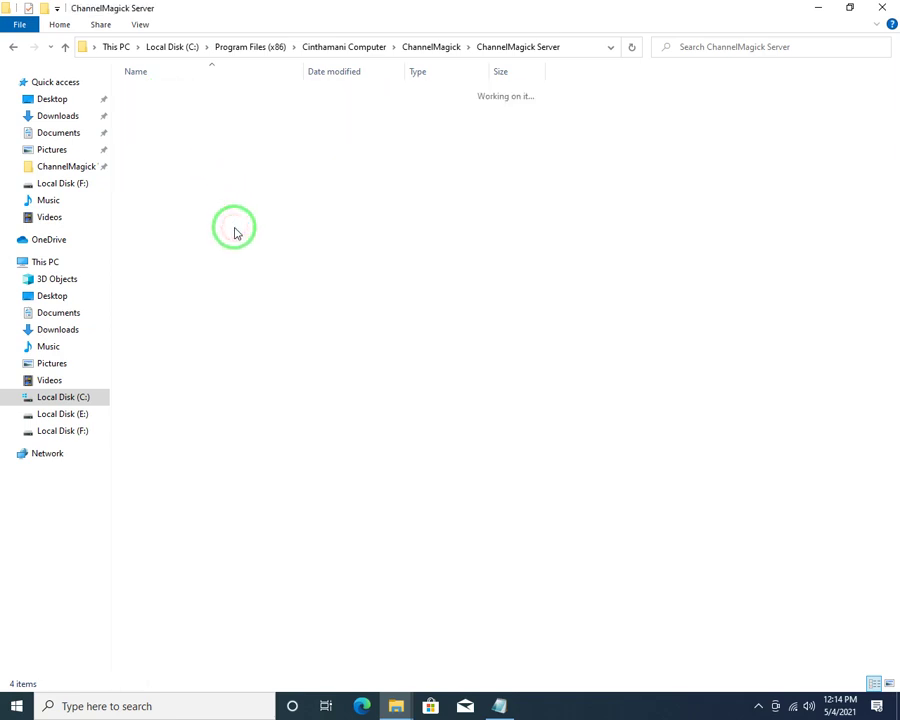
{"action": "key", "text": "alt+Up"}
Browse CM Decoder and CM SMS Server, finish in CM Streamer, then minimize Explorer.
{"action": "double_click", "coordinate": [176, 121]}
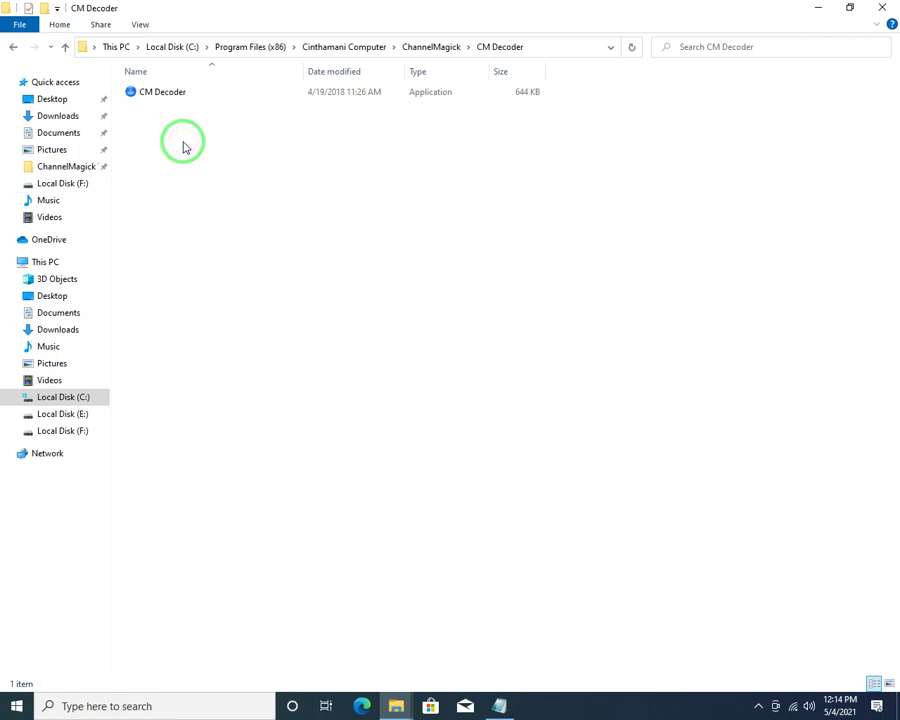
{"action": "key", "text": "alt+Up"}
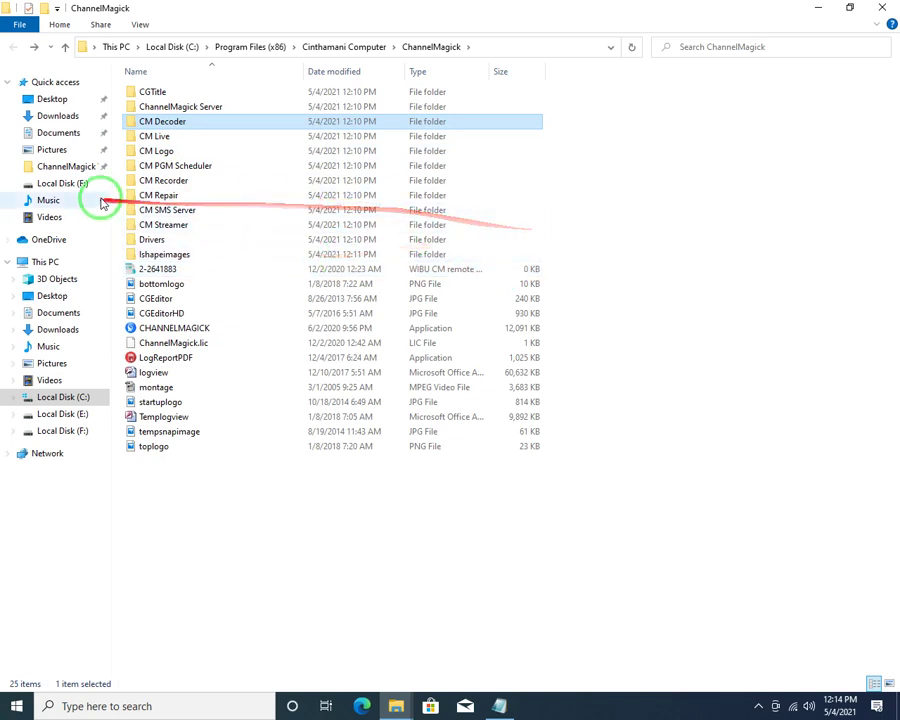
{"action": "double_click", "coordinate": [160, 211]}
{"action": "key", "text": "alt+Left"}
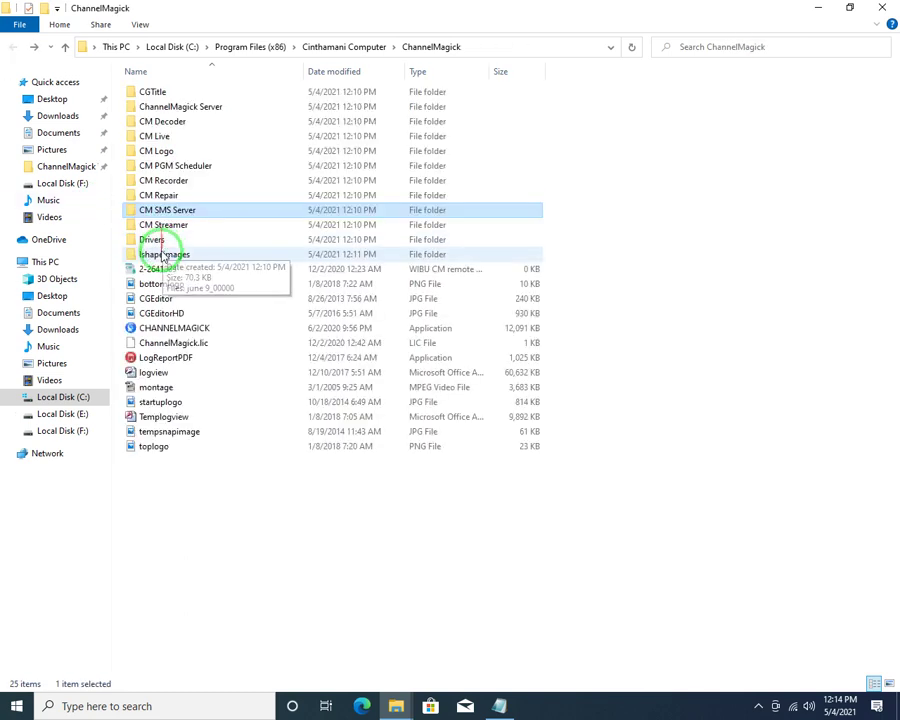
{"action": "double_click", "coordinate": [160, 224]}
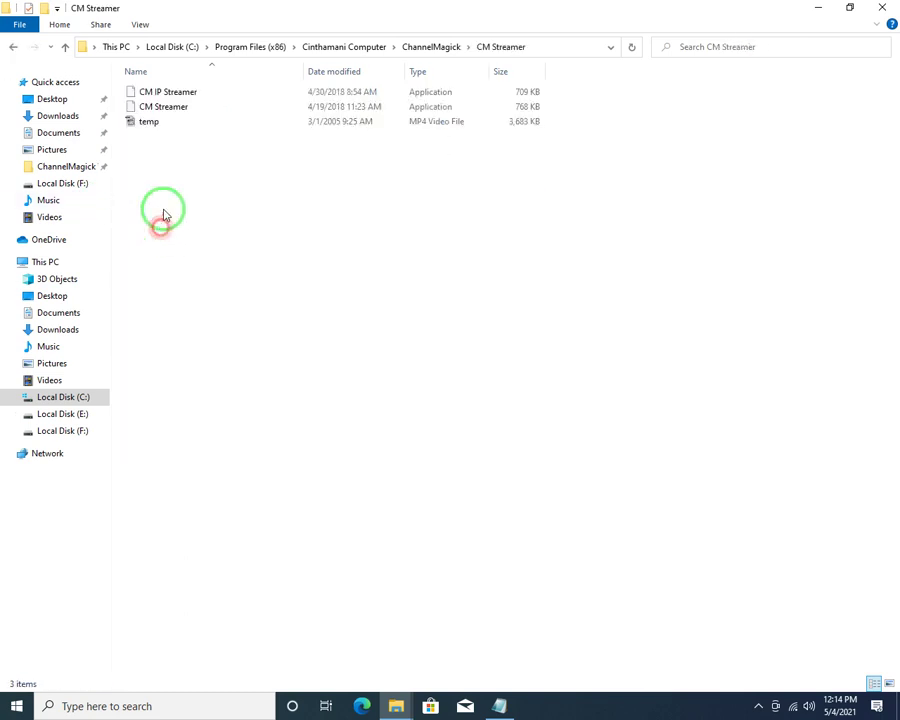
{"action": "left_click", "coordinate": [157, 94]}
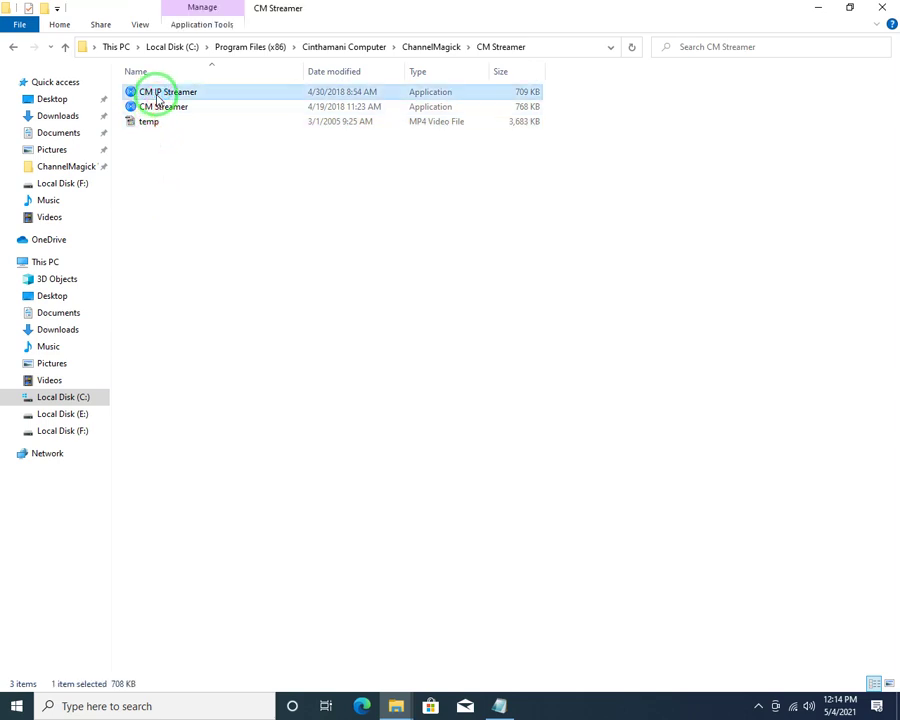
{"action": "left_click", "coordinate": [818, 7]}
Open Intel Graphics Properties, cancel its mode prompt, and open Windows Display settings instead.
{"action": "right_click", "coordinate": [394, 186]}
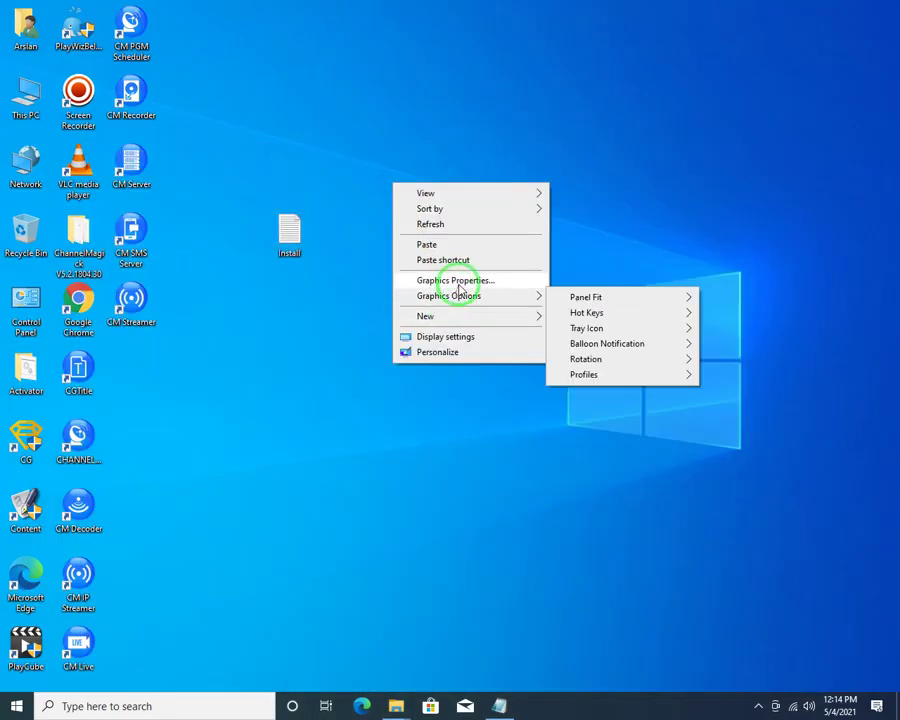
{"action": "left_click", "coordinate": [458, 283]}
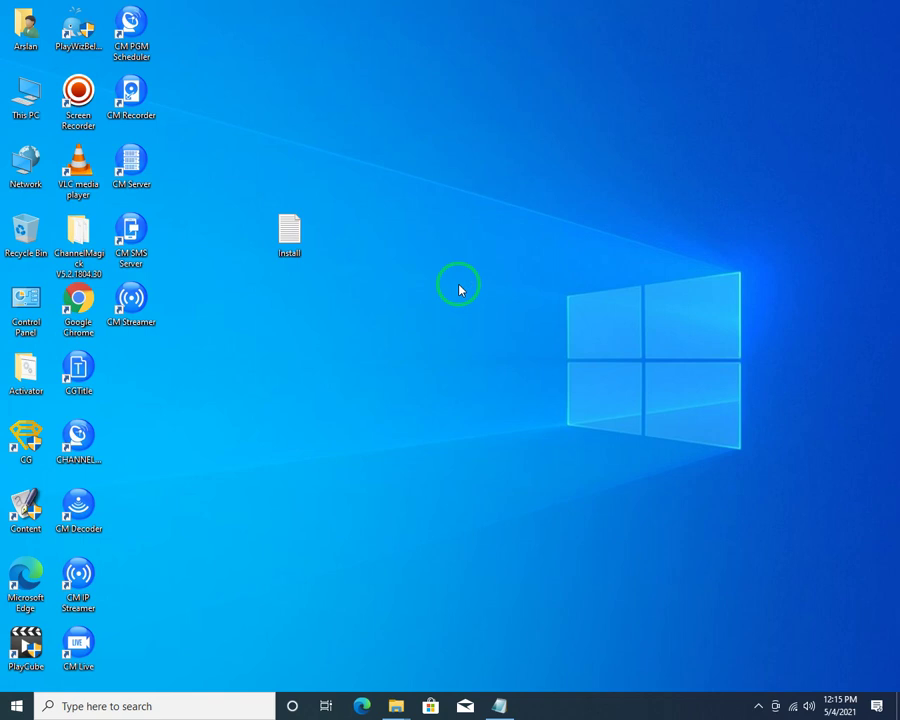
{"action": "right_click", "coordinate": [462, 277]}
{"action": "left_click", "coordinate": [479, 313]}
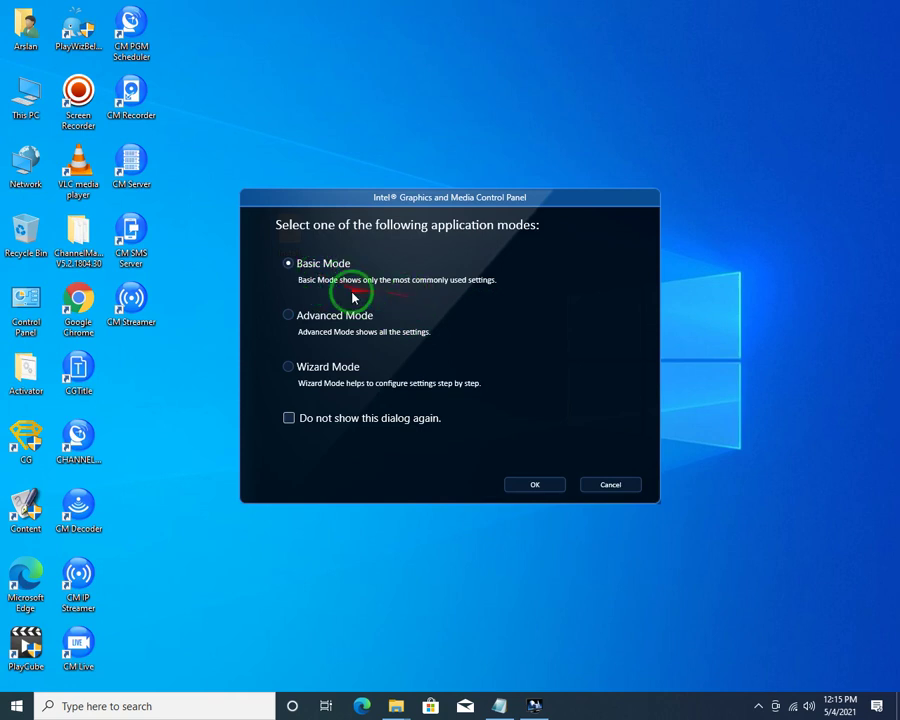
{"action": "left_click", "coordinate": [610, 487]}
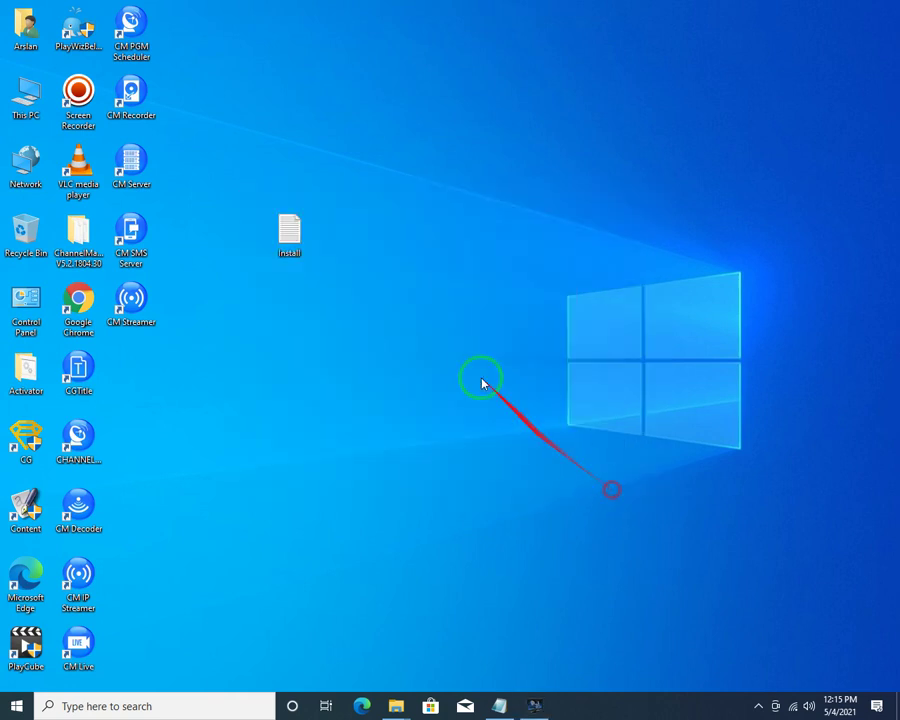
{"action": "right_click", "coordinate": [445, 297]}
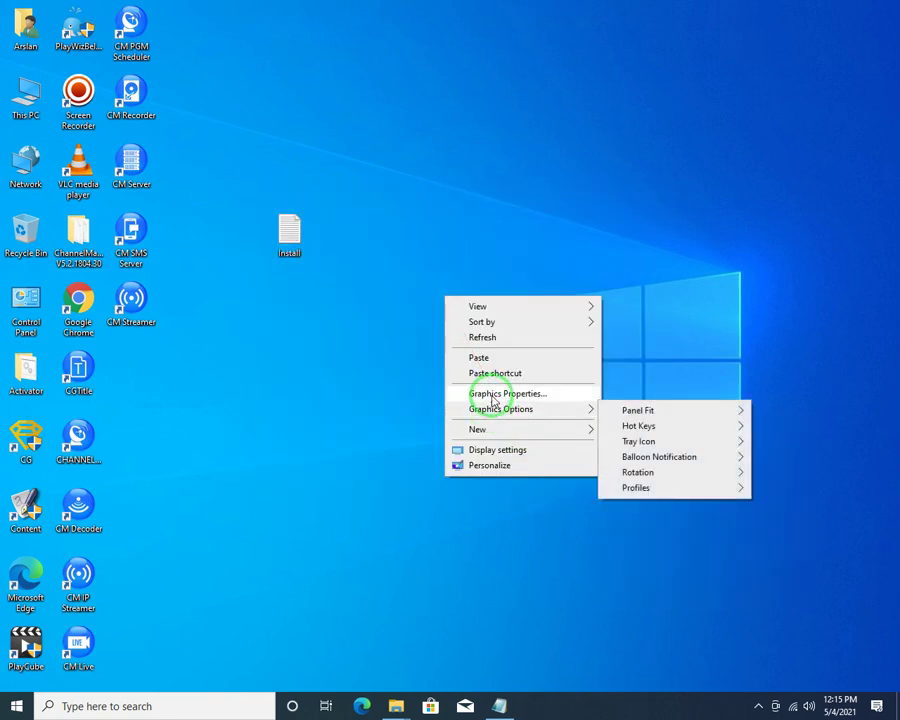
{"action": "left_click", "coordinate": [491, 452]}
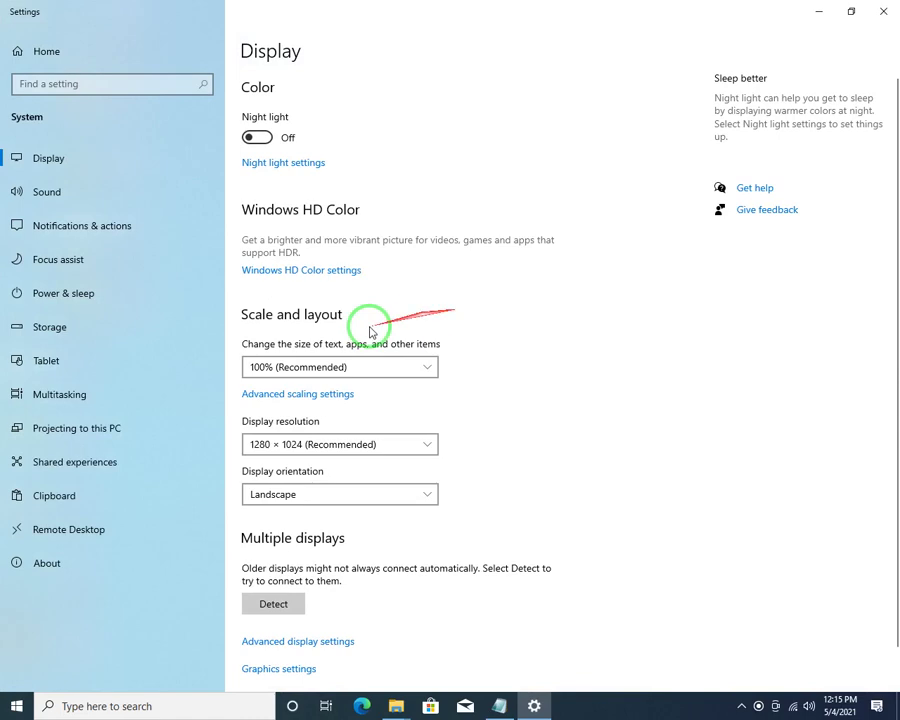
Switch the resolution to 1366 × 768, then retry ChannelMagick and dismiss its resolution error.
{"action": "left_click", "coordinate": [310, 450]}
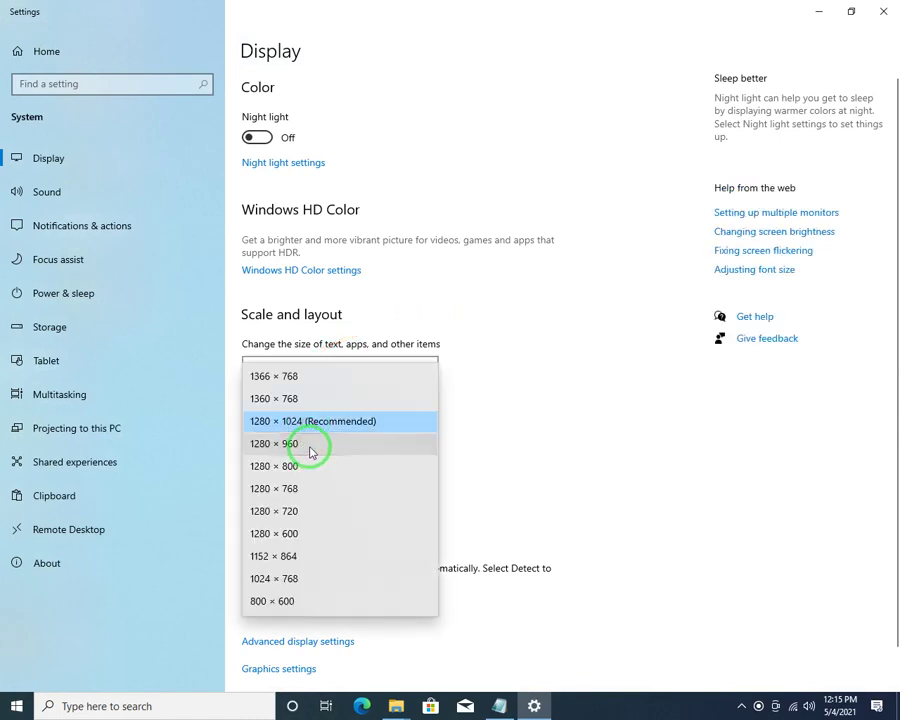
{"action": "left_click", "coordinate": [313, 377]}
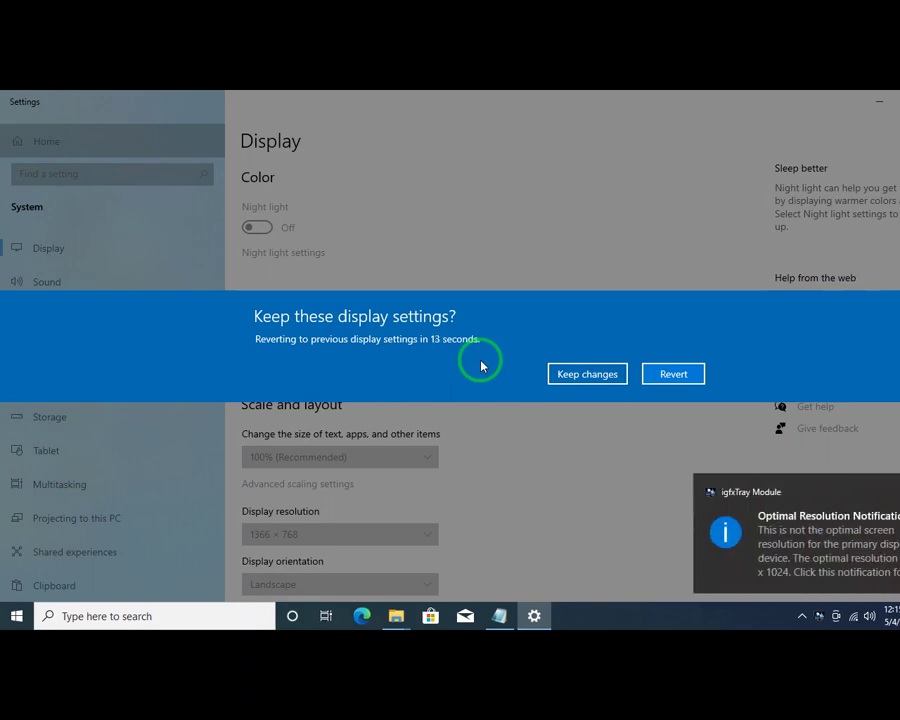
{"action": "left_click", "coordinate": [567, 372]}
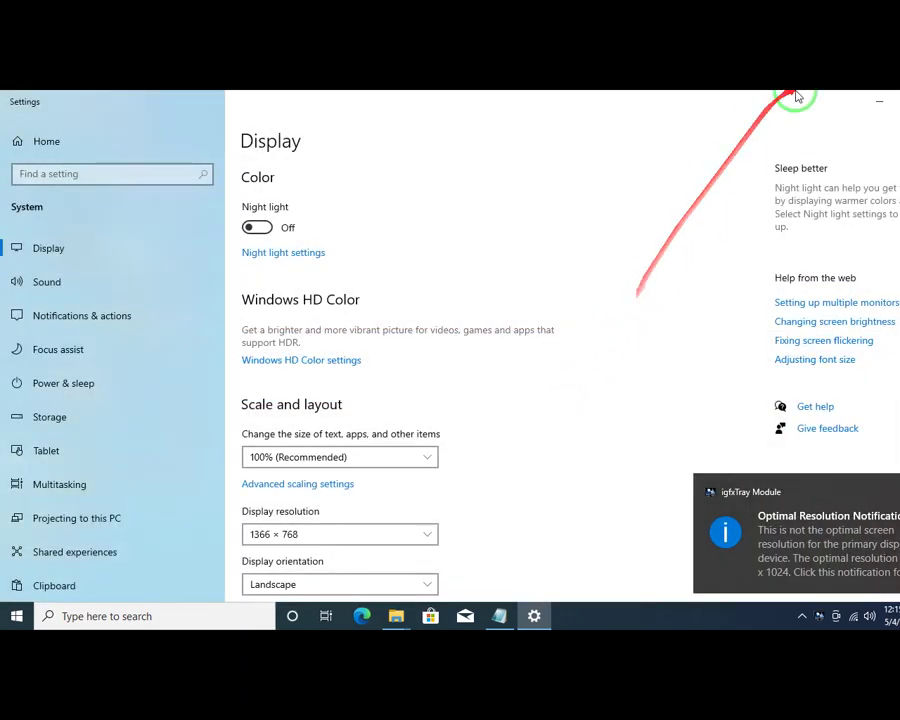
{"action": "left_click", "coordinate": [879, 100]}
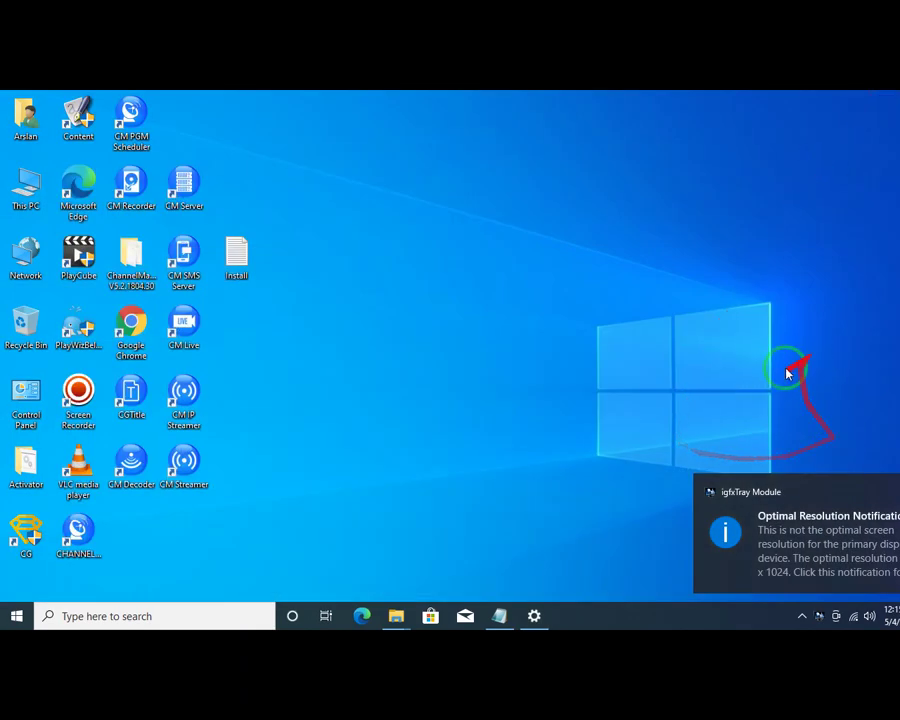
{"action": "double_click", "coordinate": [78, 530]}
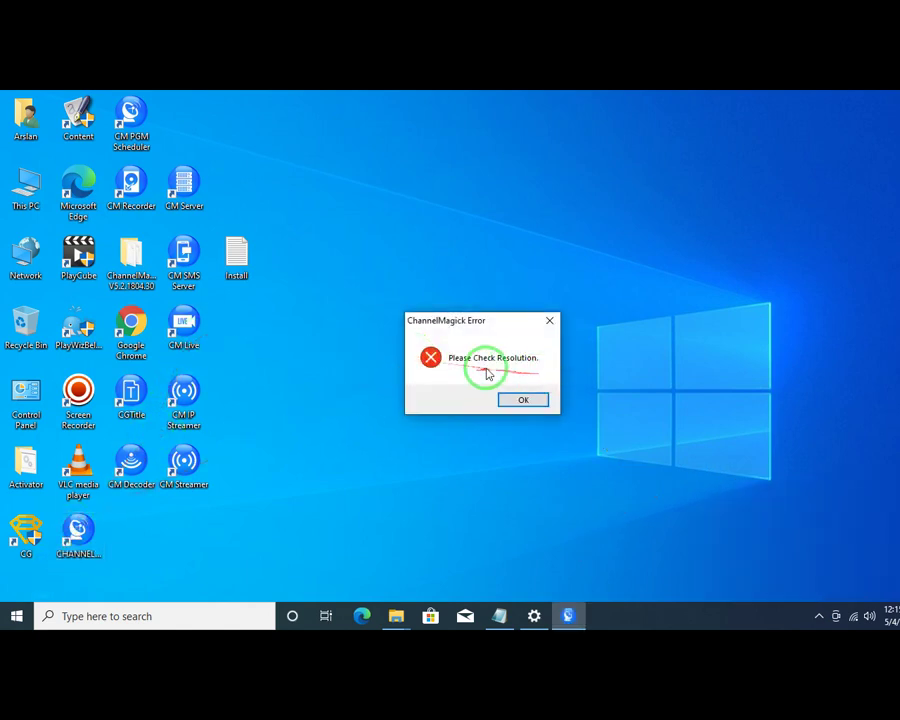
{"action": "left_click", "coordinate": [520, 400]}
Reopen Display settings, leave scale at 100%, and choose 1280 × 1024 (Recommended).
{"action": "right_click", "coordinate": [525, 257]}
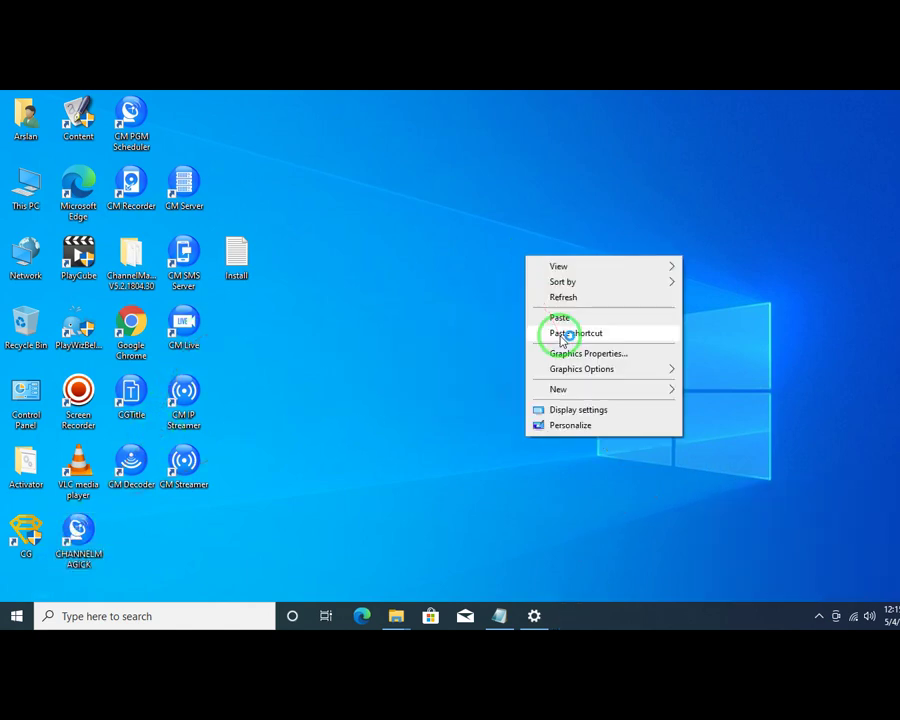
{"action": "left_click", "coordinate": [534, 614]}
{"action": "left_click", "coordinate": [316, 452]}
{"action": "left_click", "coordinate": [315, 456]}
{"action": "left_click", "coordinate": [307, 535]}
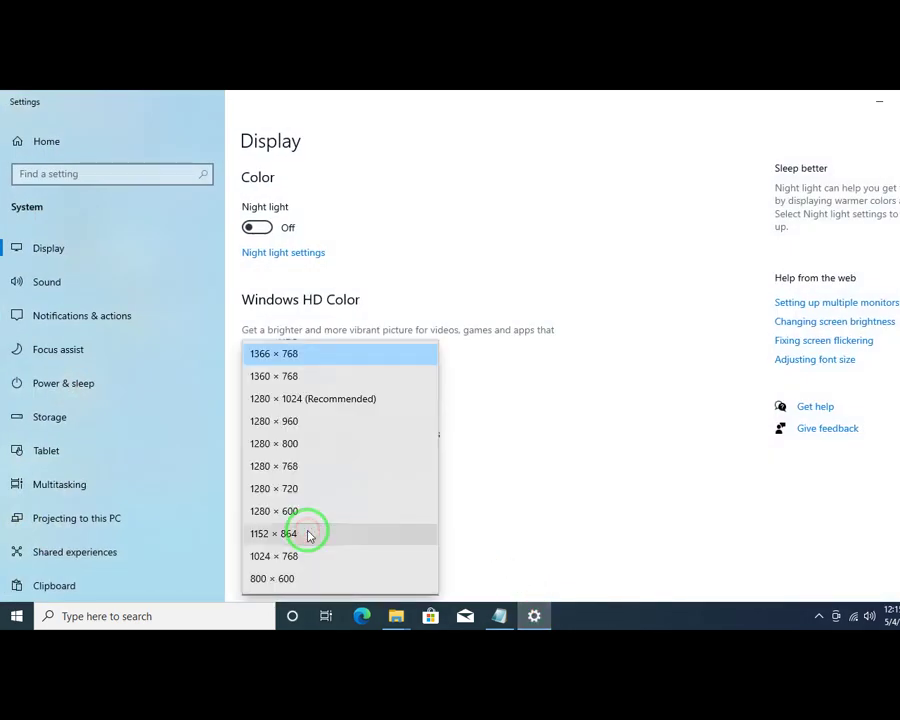
{"action": "left_click", "coordinate": [305, 398]}
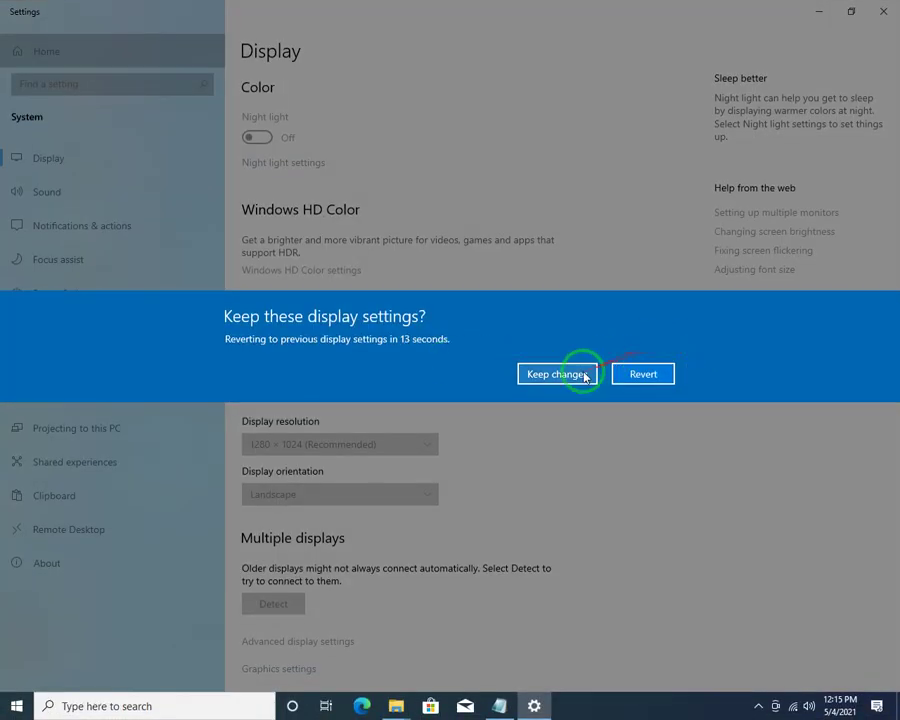
Keep 1280 × 1024, close Settings, and add a Notepad line 'THIS SOFTWARE' below the notes.
{"action": "left_click", "coordinate": [556, 374]}
{"action": "left_click", "coordinate": [883, 11]}
{"action": "left_click", "coordinate": [500, 706]}
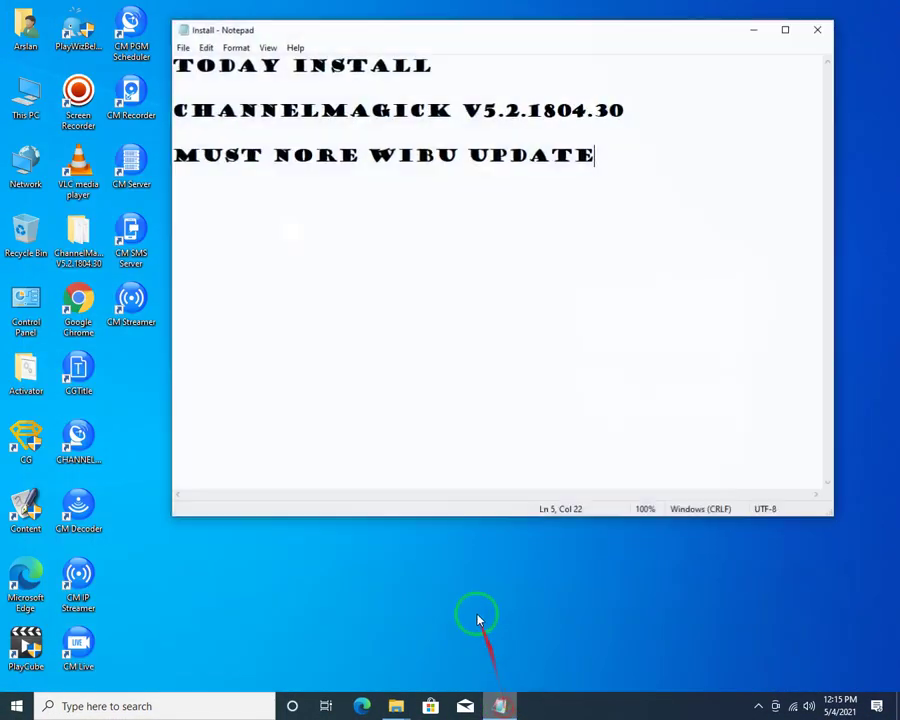
{"action": "key", "text": "Return"}
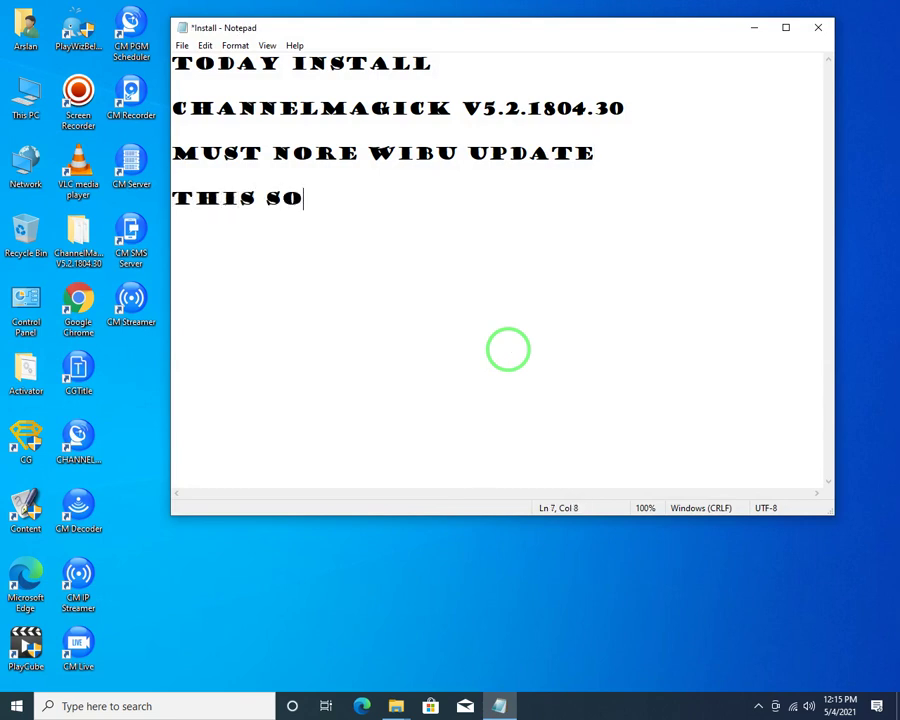
{"action": "type", "text": "This software"}
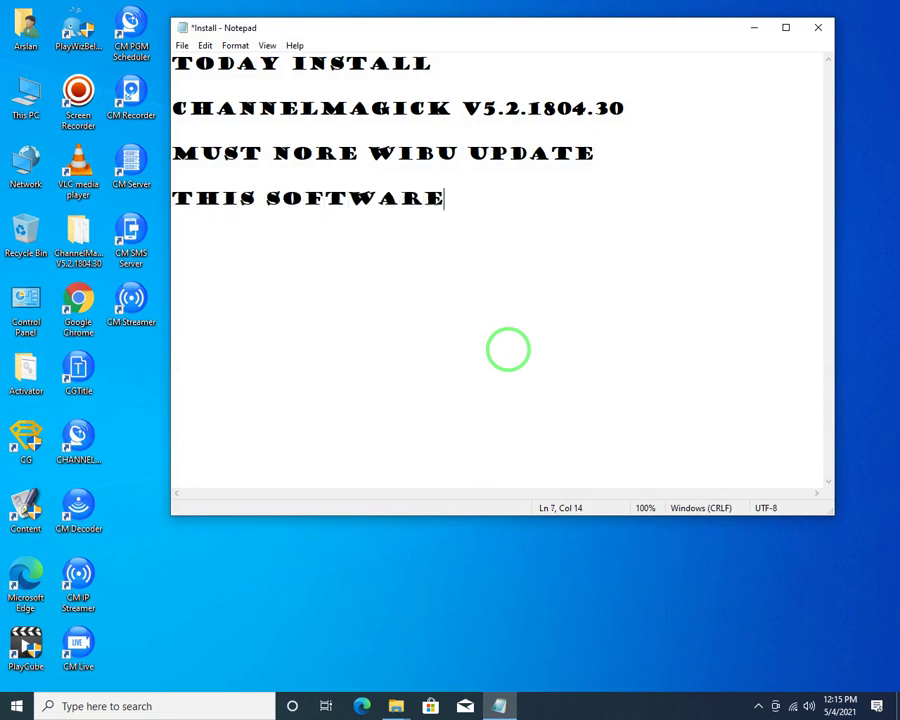